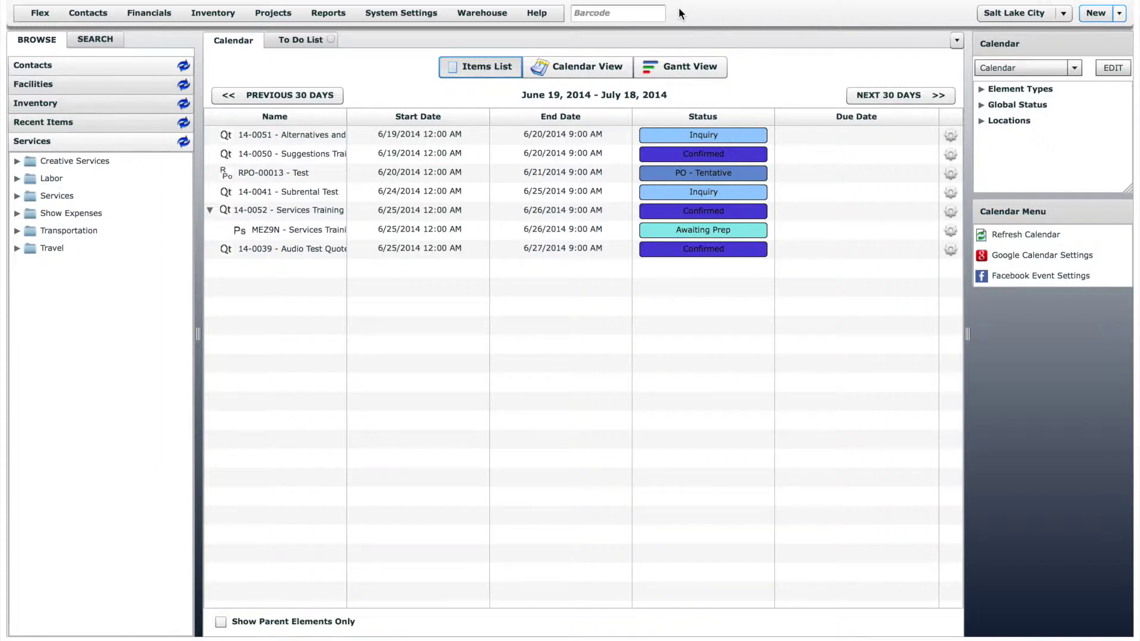
Open the Catalogue Worksheet from the Inventory menu and list all 70 items.
click(228, 12)
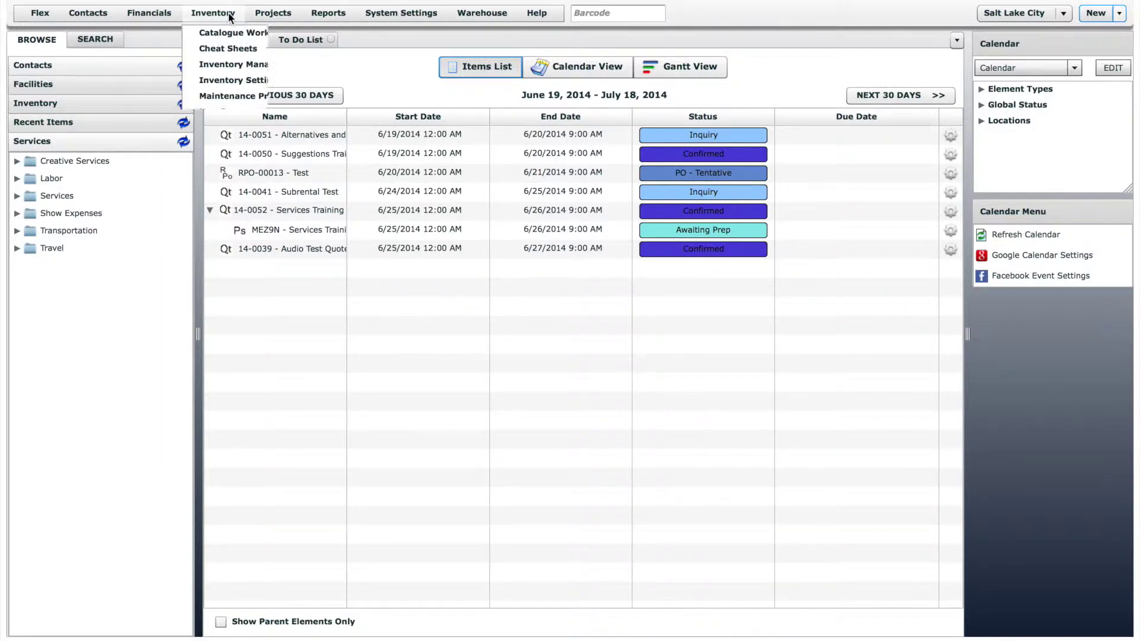
click(237, 34)
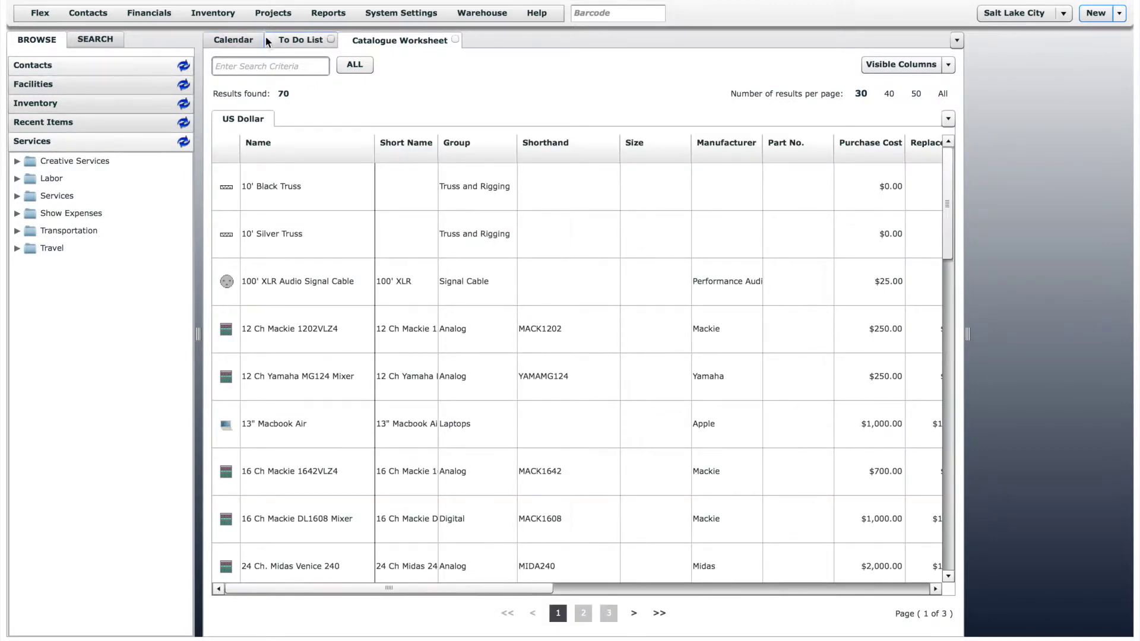
click(358, 66)
click(299, 64)
Filter the catalogue by 'yamaha' and step through the first item's Name cell unchanged.
text(yamaha)
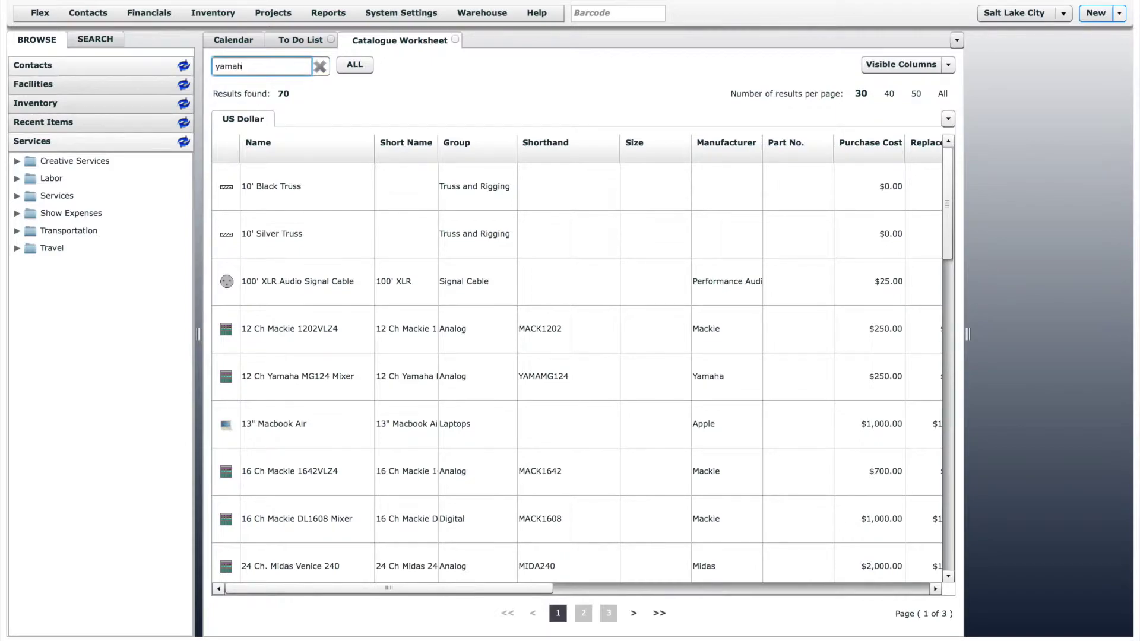
key(Return)
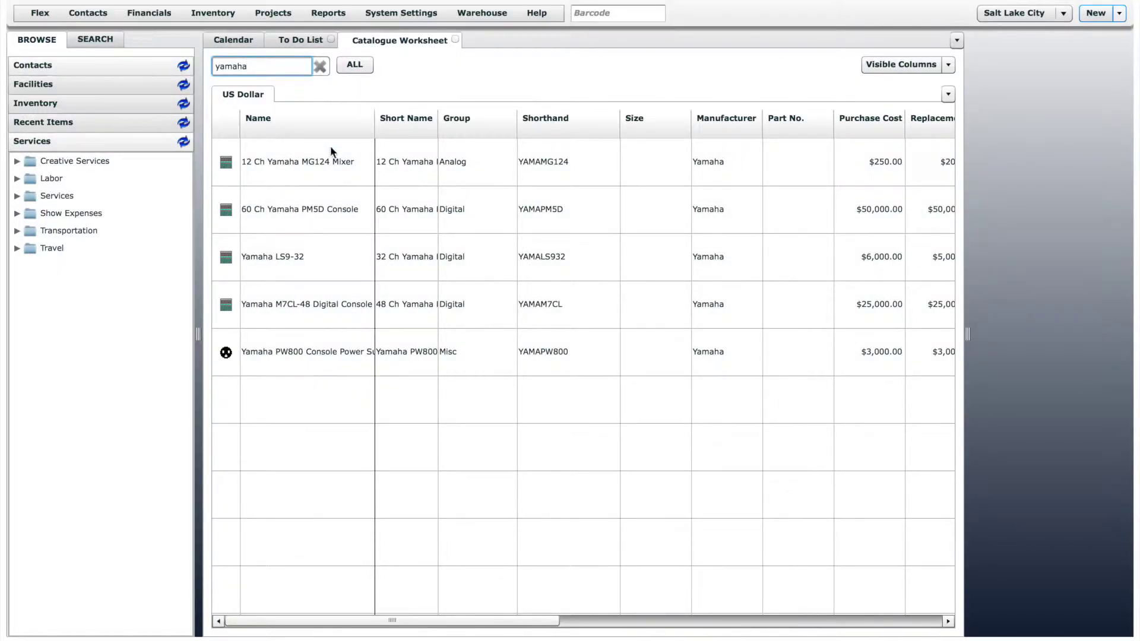
click(331, 165)
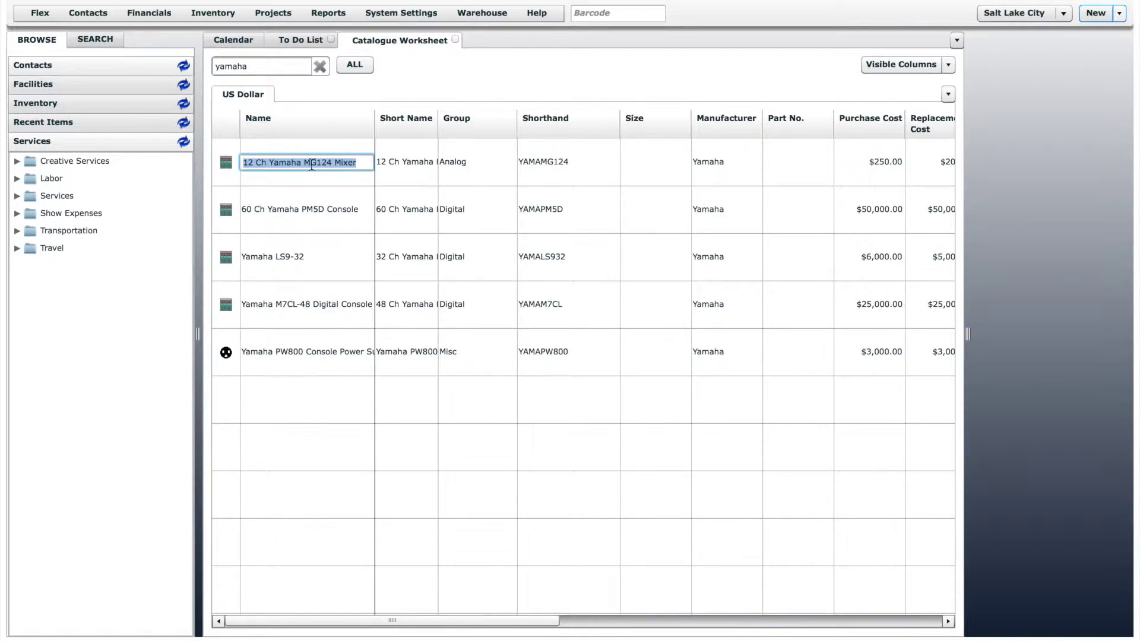
click(331, 166)
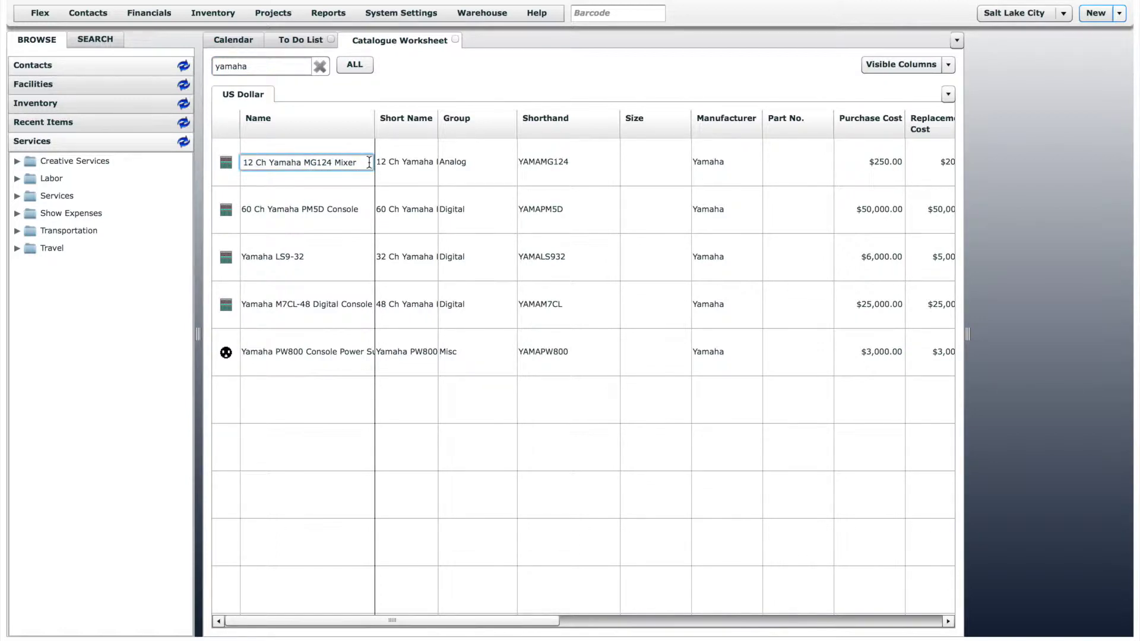
click(387, 161)
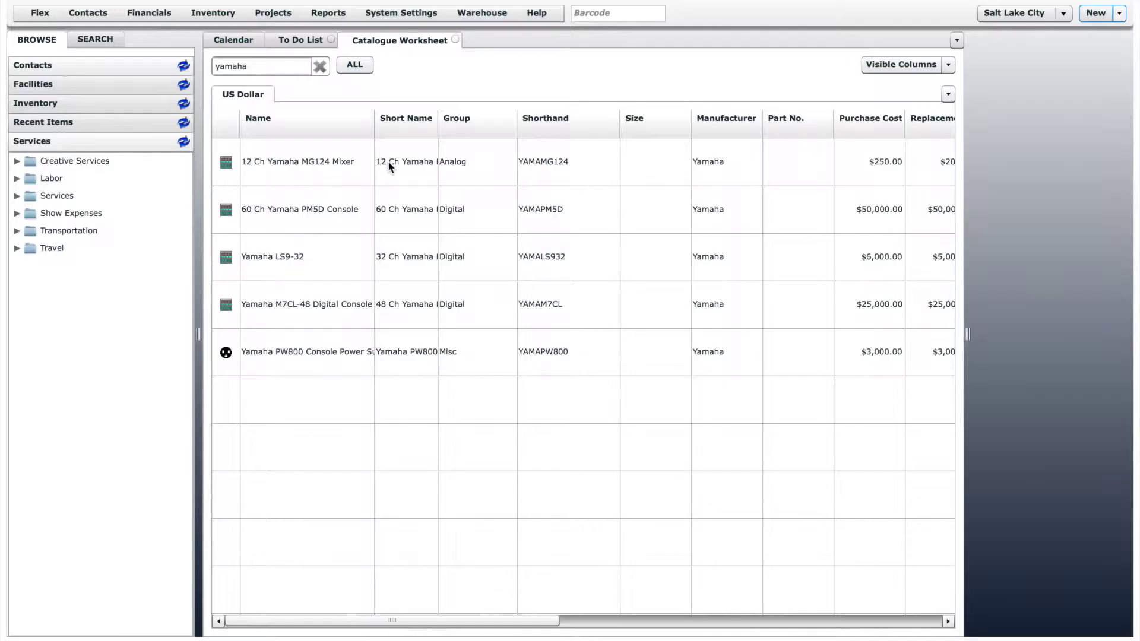
Check the first item's Short Name and Group fields, leaving both unchanged.
click(428, 160)
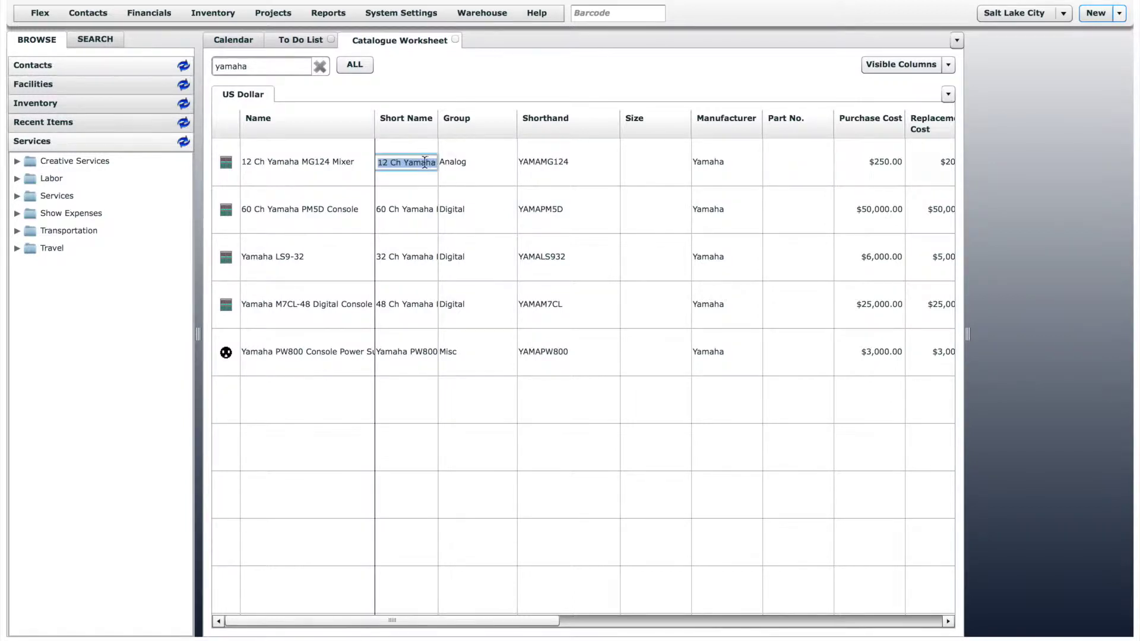
click(431, 161)
click(464, 161)
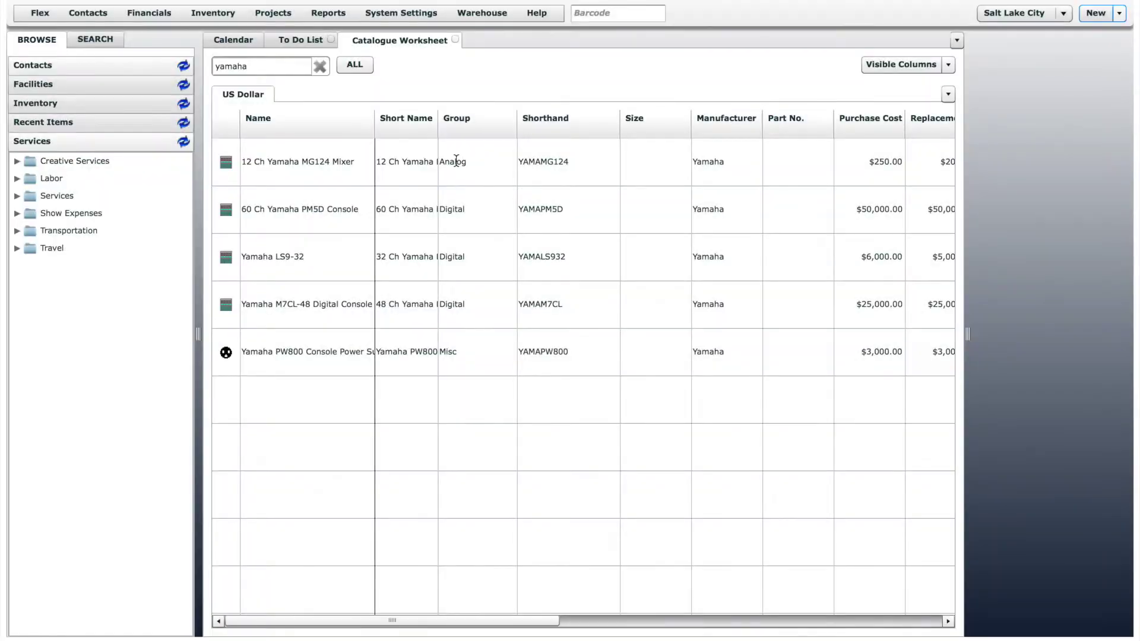
click(456, 161)
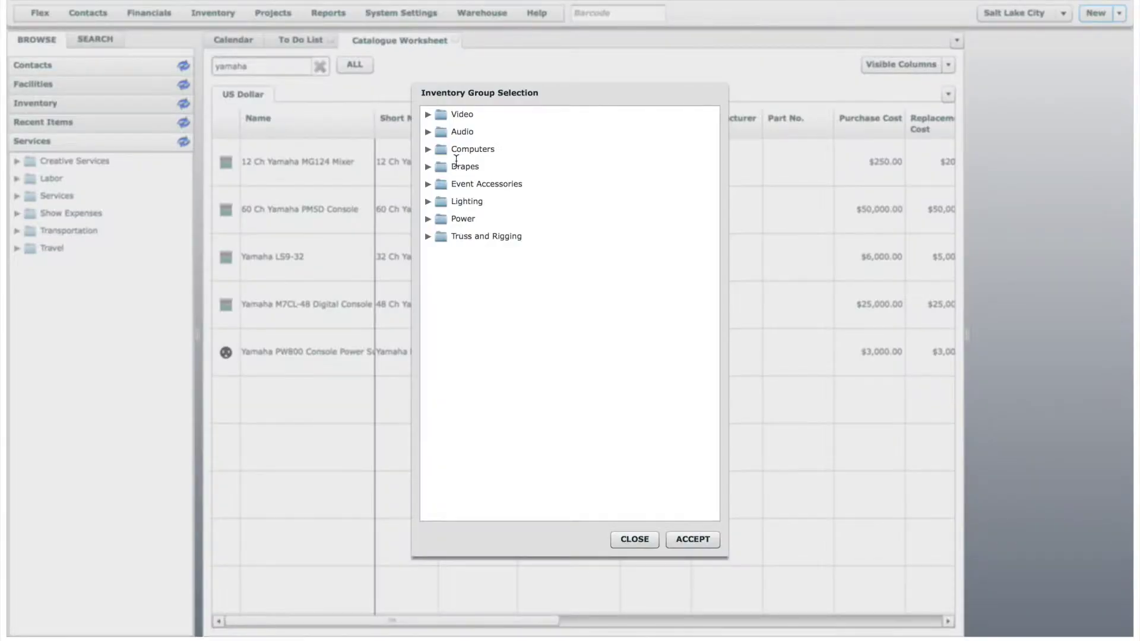
click(636, 539)
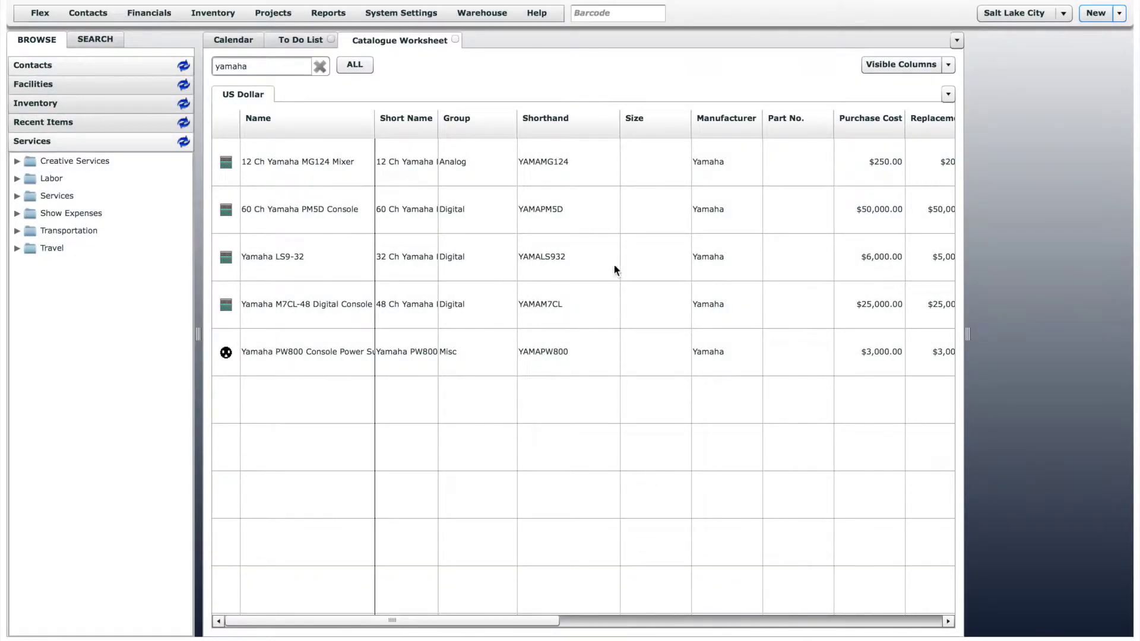
Move Shorthand beside Name and widen Name to show names like 'Yamaha PW800 Console Power Supply'.
drag(589, 119, 399, 116)
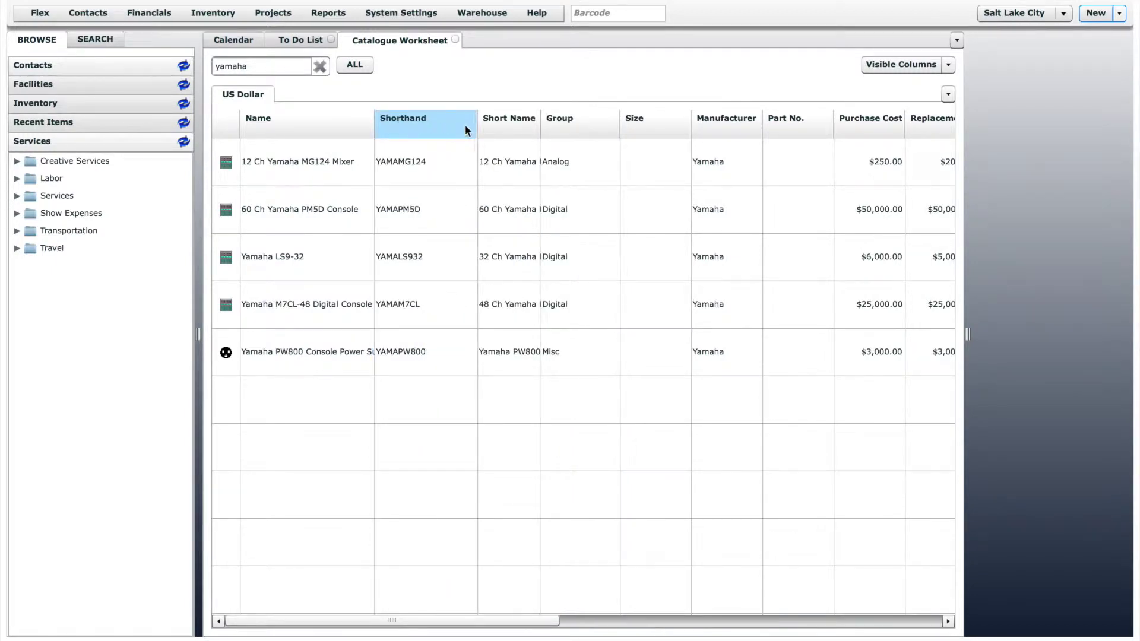
drag(478, 125, 404, 124)
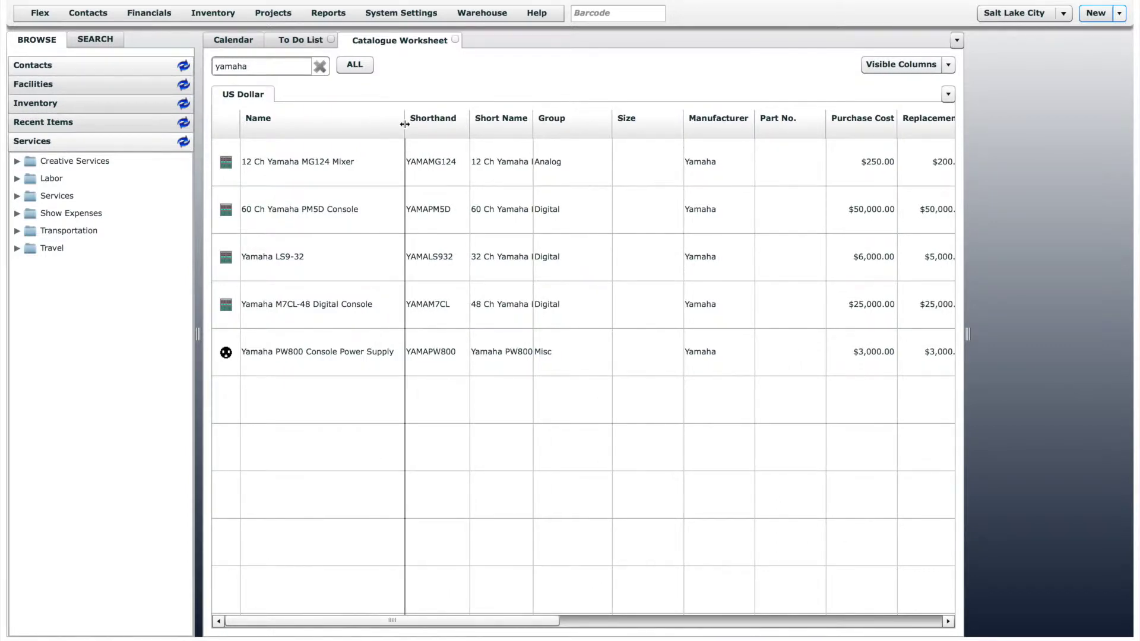
mouse_move(544, 619)
mouse_down()
mouse_move(912, 624)
mouse_move(533, 622)
mouse_up()
Hide Short Name, Group, Shorthand, Size, Manufacturer, Part No., Expendable and Exp. Return Estimate columns.
click(947, 65)
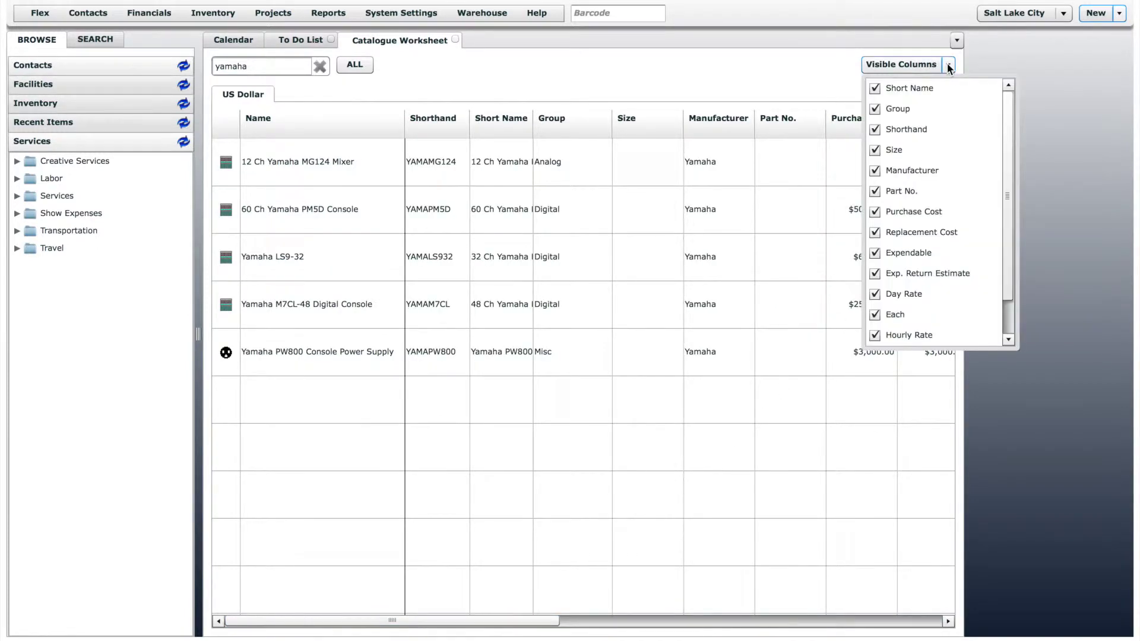
click(903, 89)
click(900, 109)
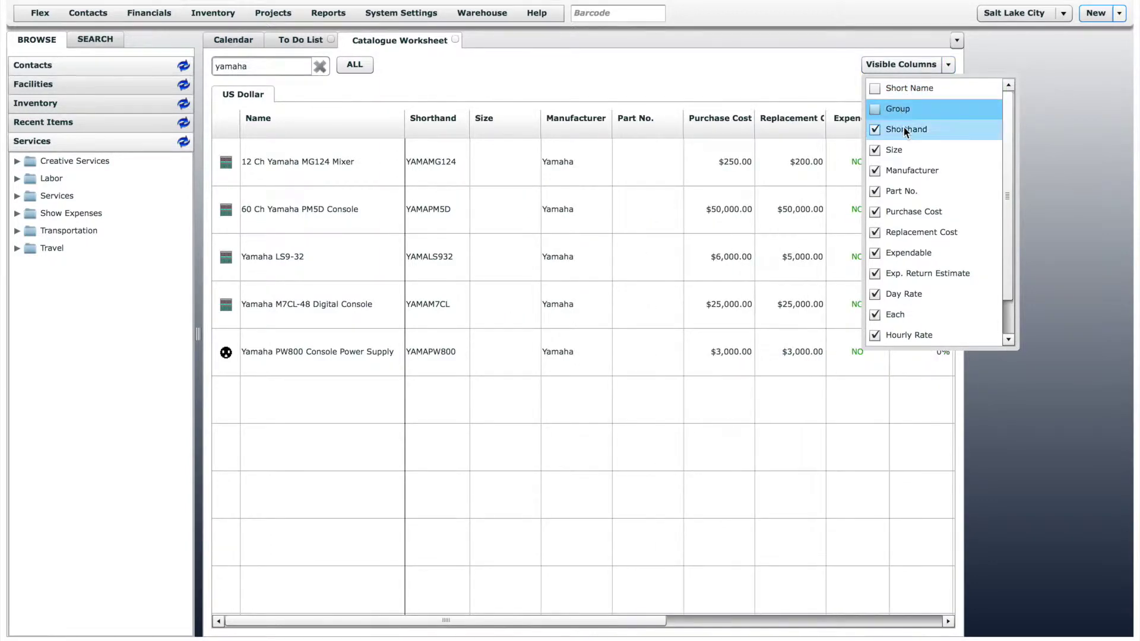
click(903, 128)
click(898, 148)
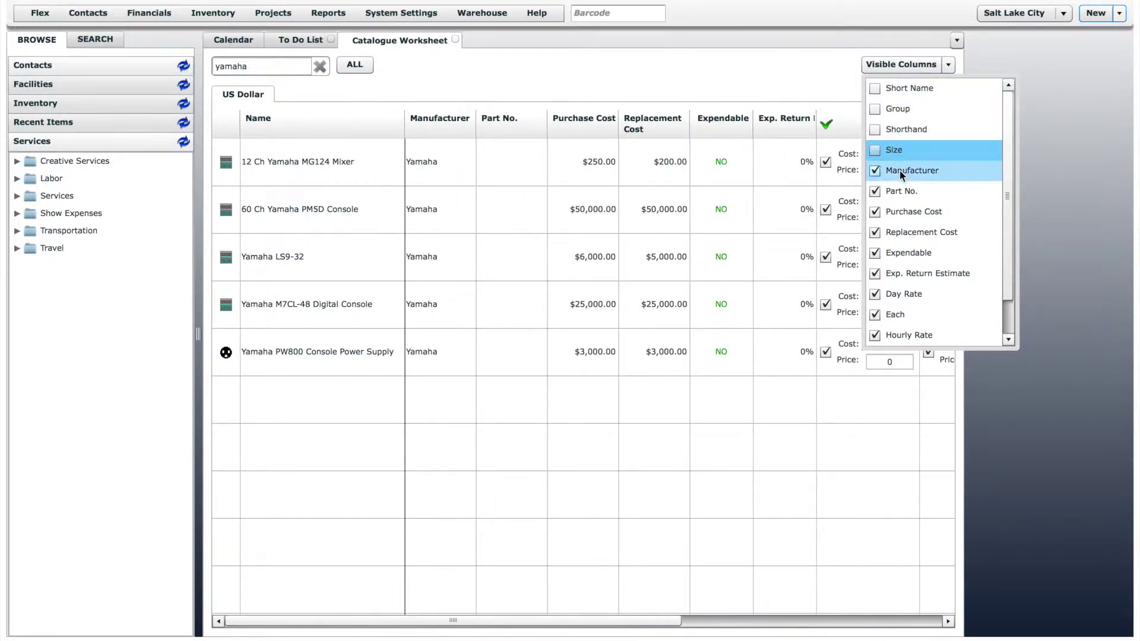
click(898, 169)
click(897, 190)
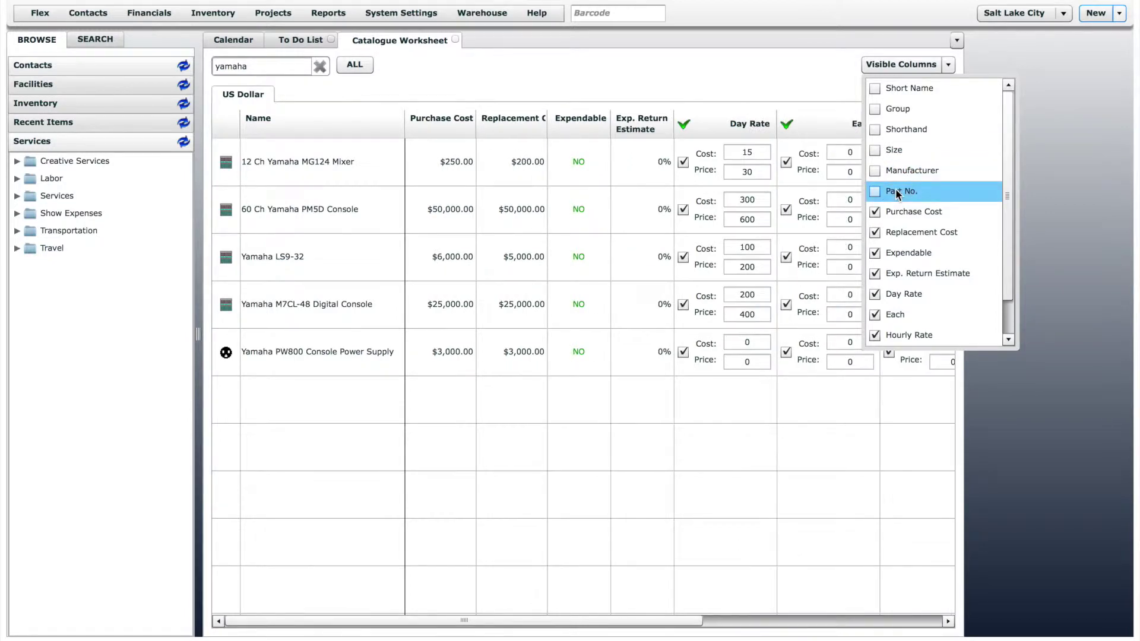
click(898, 255)
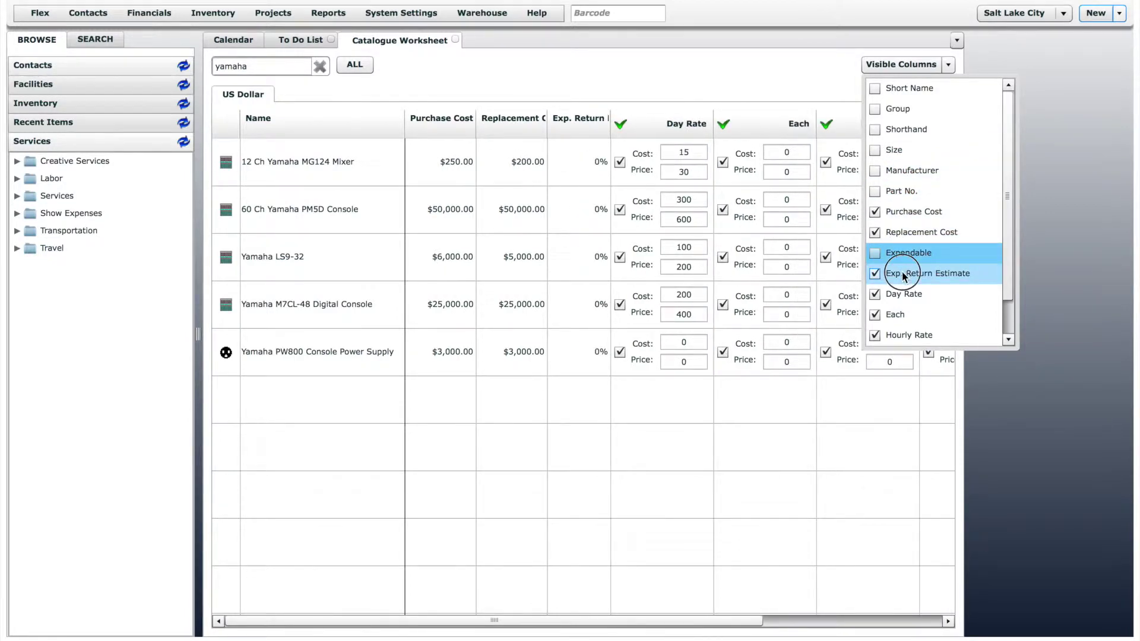
click(903, 271)
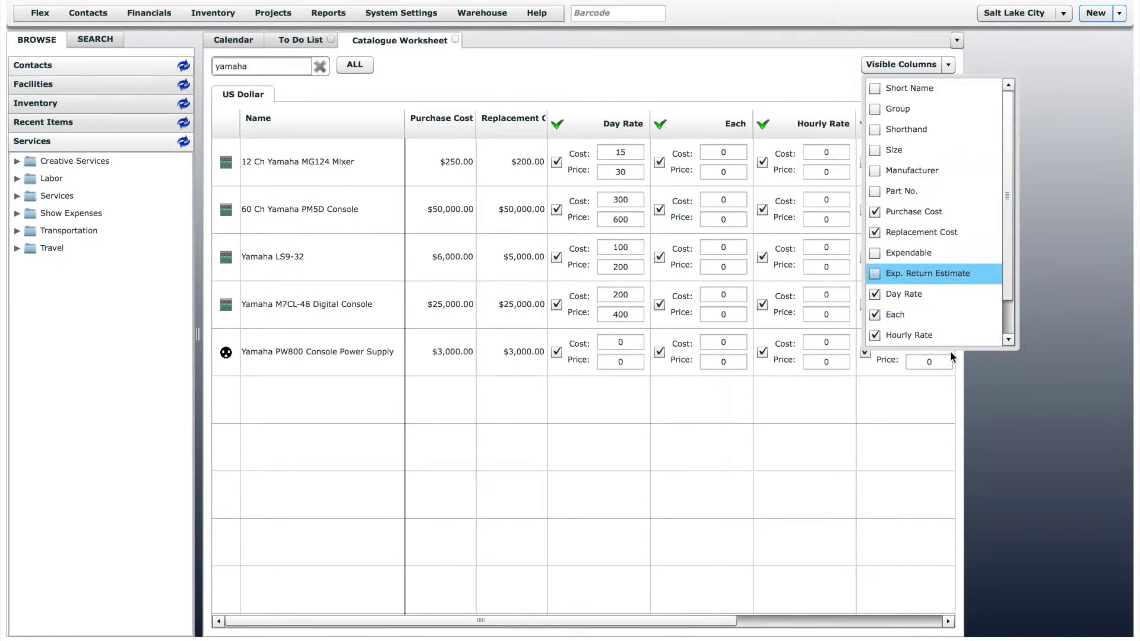
click(999, 390)
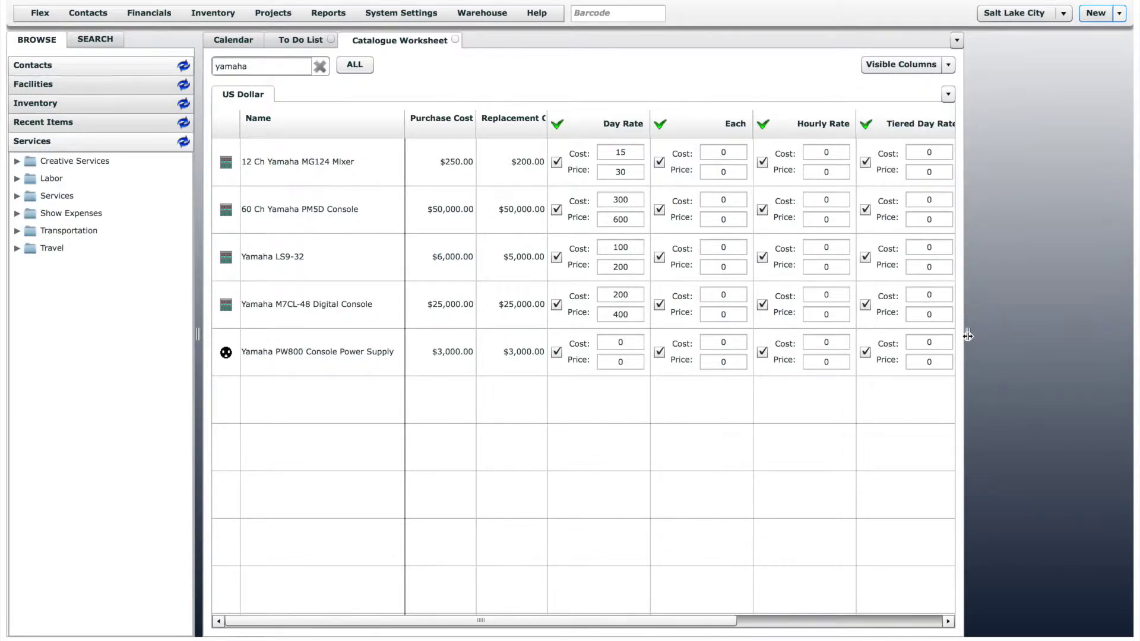
Set the MG124 mixer's Day Rate cost from 15 to 20 and price to 40.
drag(968, 336, 1102, 342)
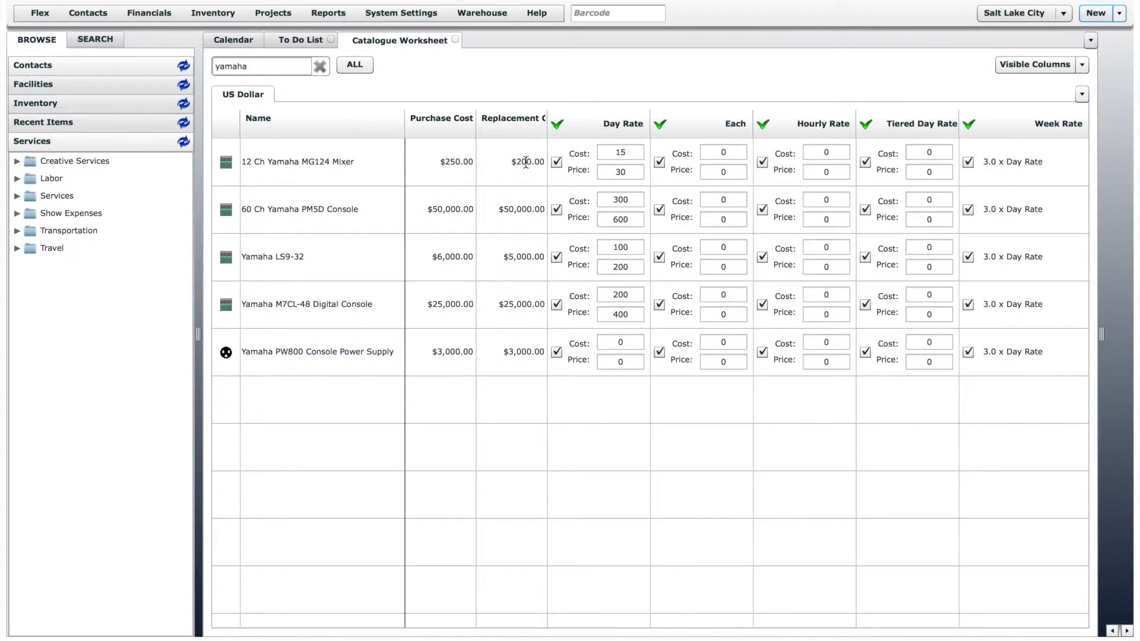
click(623, 153)
key(BackSpace)
key(BackSpace)
text(20)
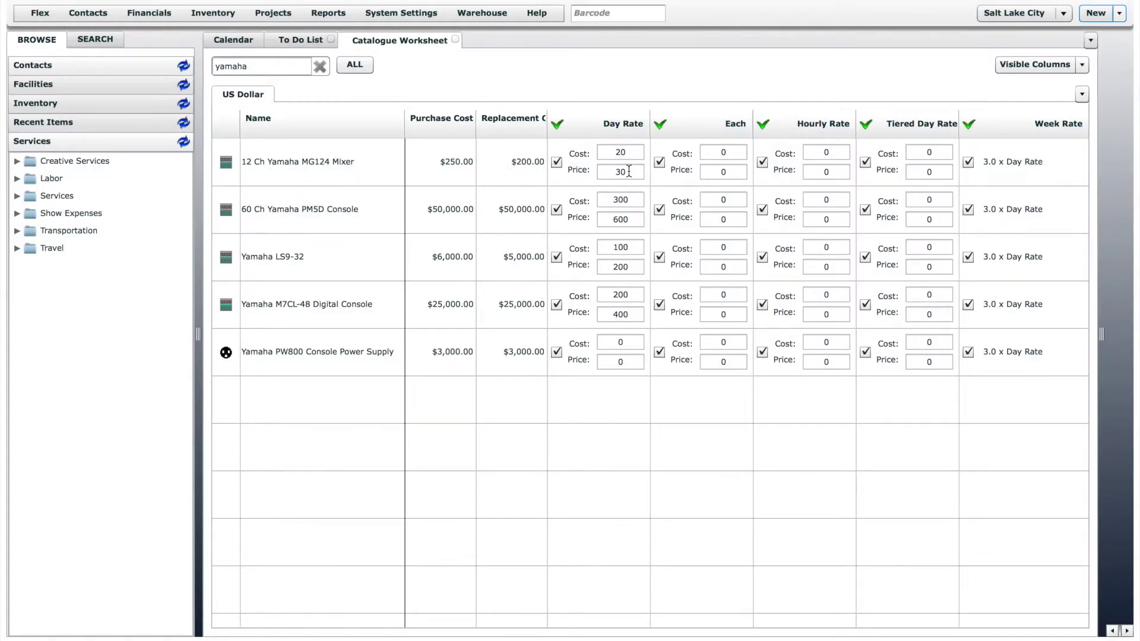
double_click(610, 171)
text(40)
click(657, 175)
Uncheck the Each rate for the MG124, PM5D, LS9-32, M7CL-48 and PW800 items.
click(659, 161)
click(659, 209)
click(659, 257)
click(660, 305)
click(660, 353)
click(217, 16)
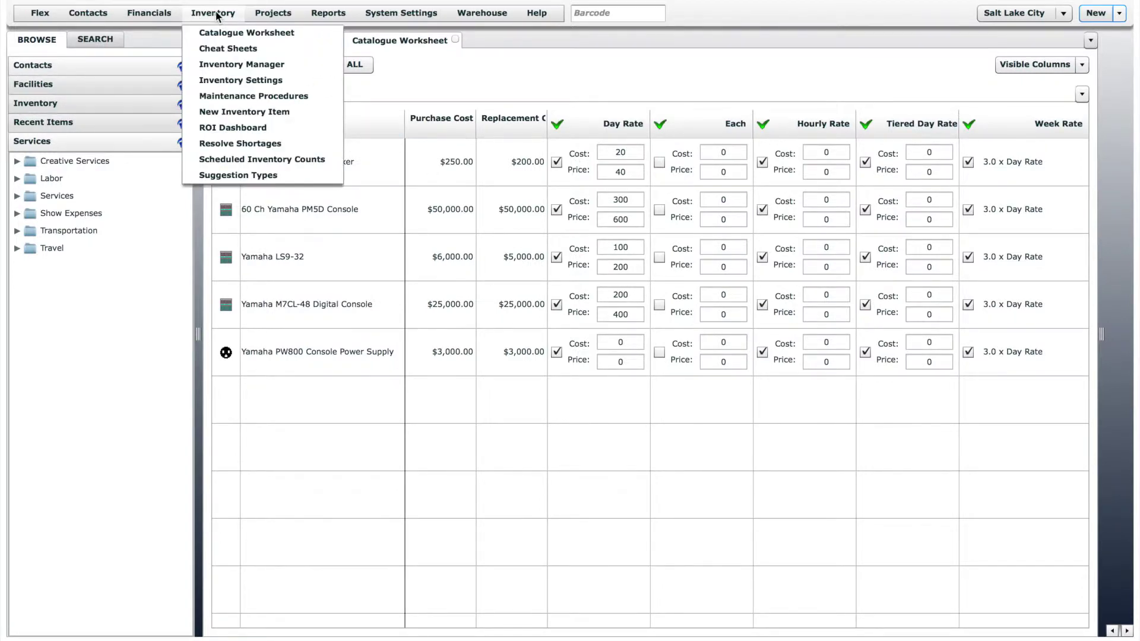
Open the Inventory Manager from the Inventory menu.
click(237, 65)
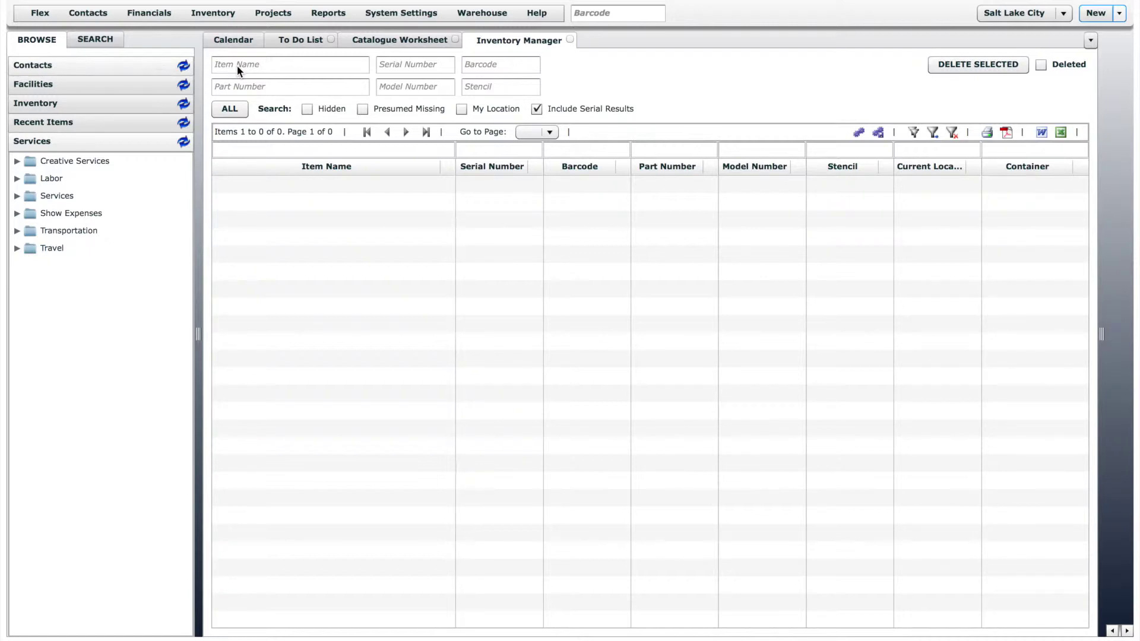
Search Item Name for 'ipad' to list 33 results, serialized units included.
click(330, 66)
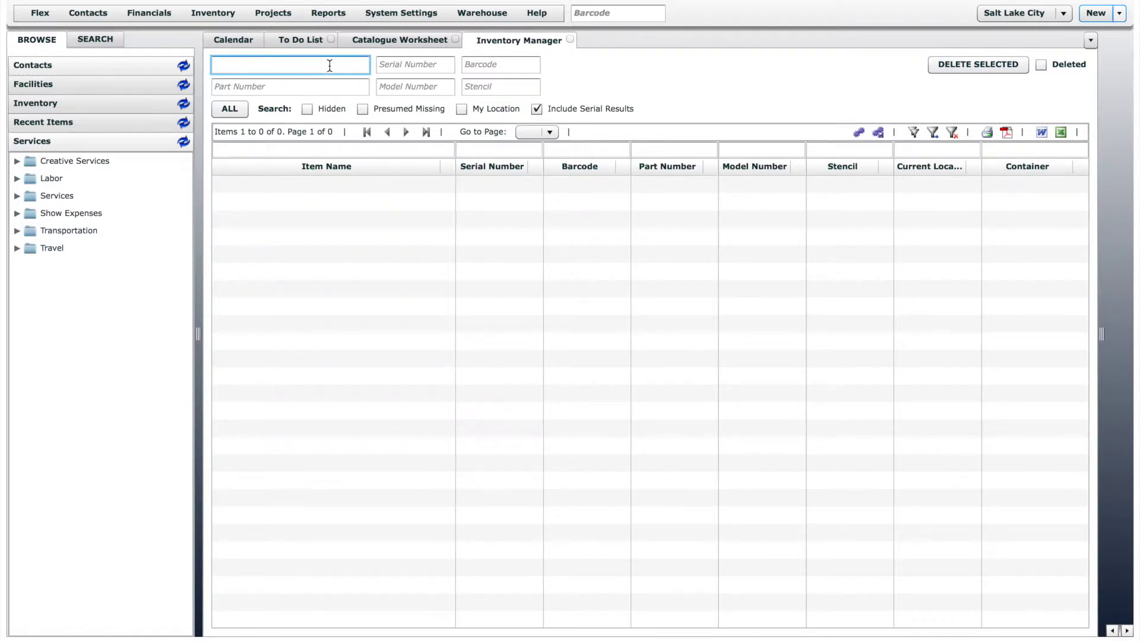
text(ipad)
key(Return)
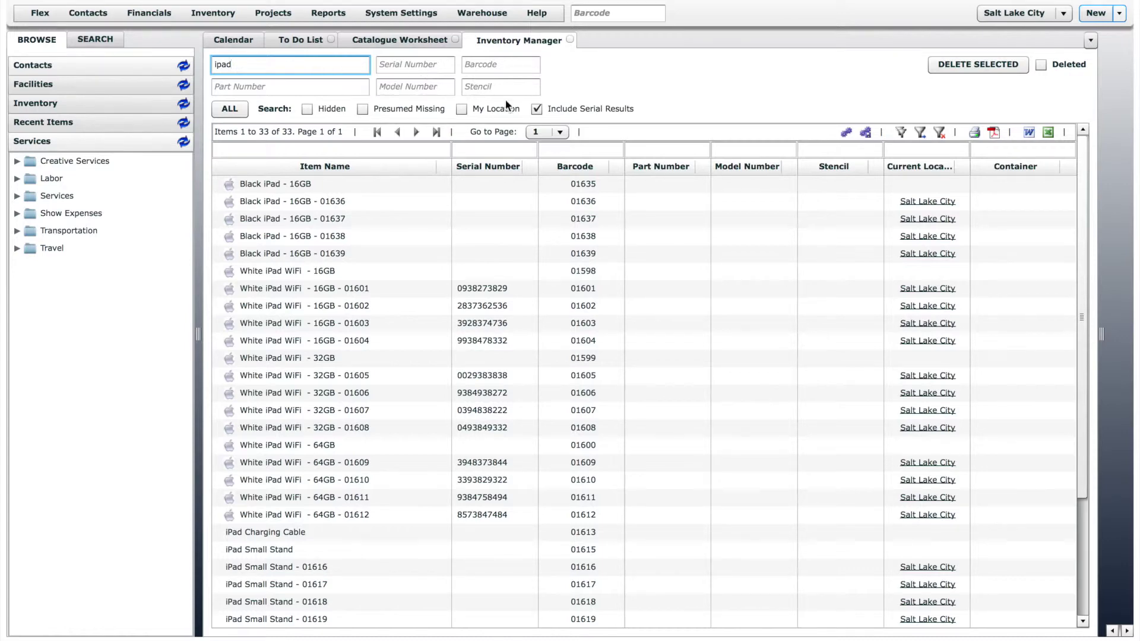
click(536, 109)
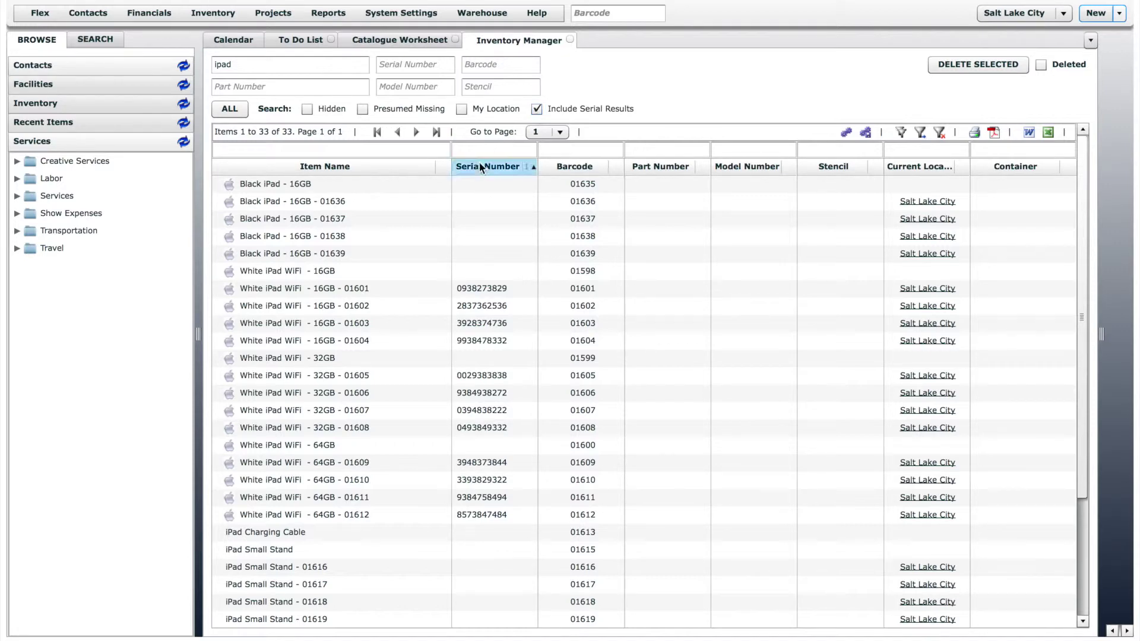
Sort the ipad results by Item Name ascending, with Serial Number as a secondary sort.
drag(486, 168, 532, 167)
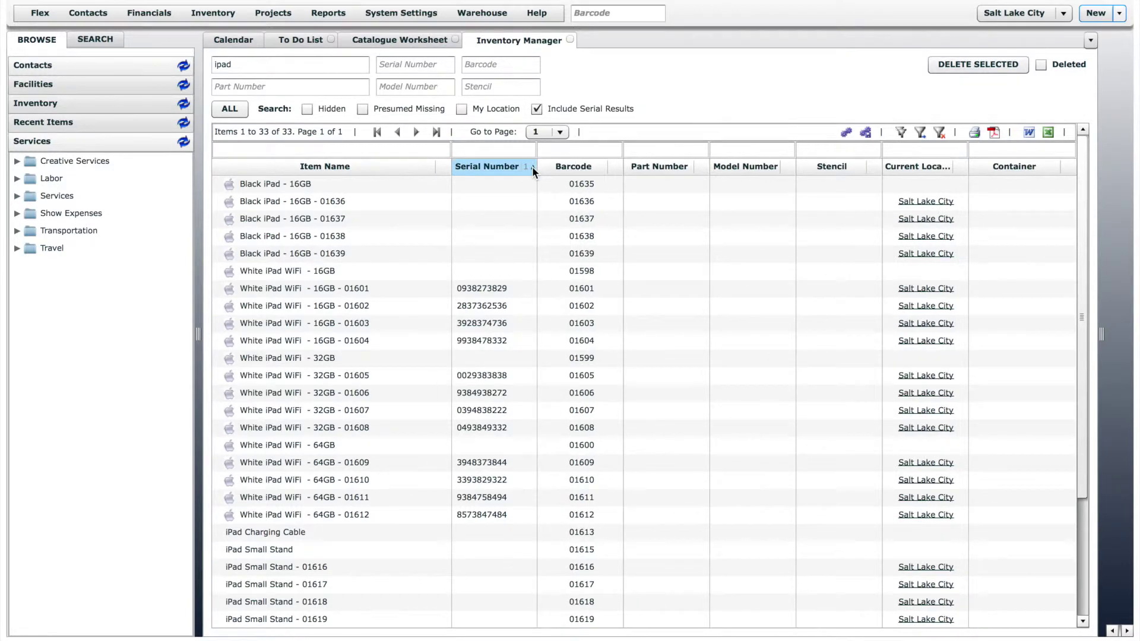
click(445, 170)
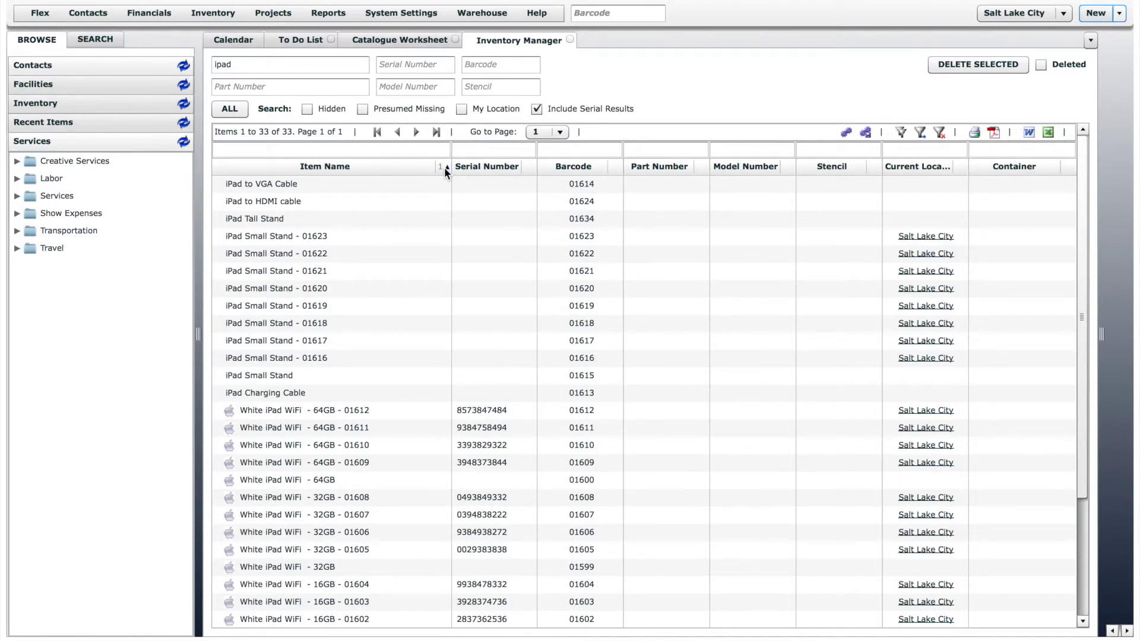
click(445, 167)
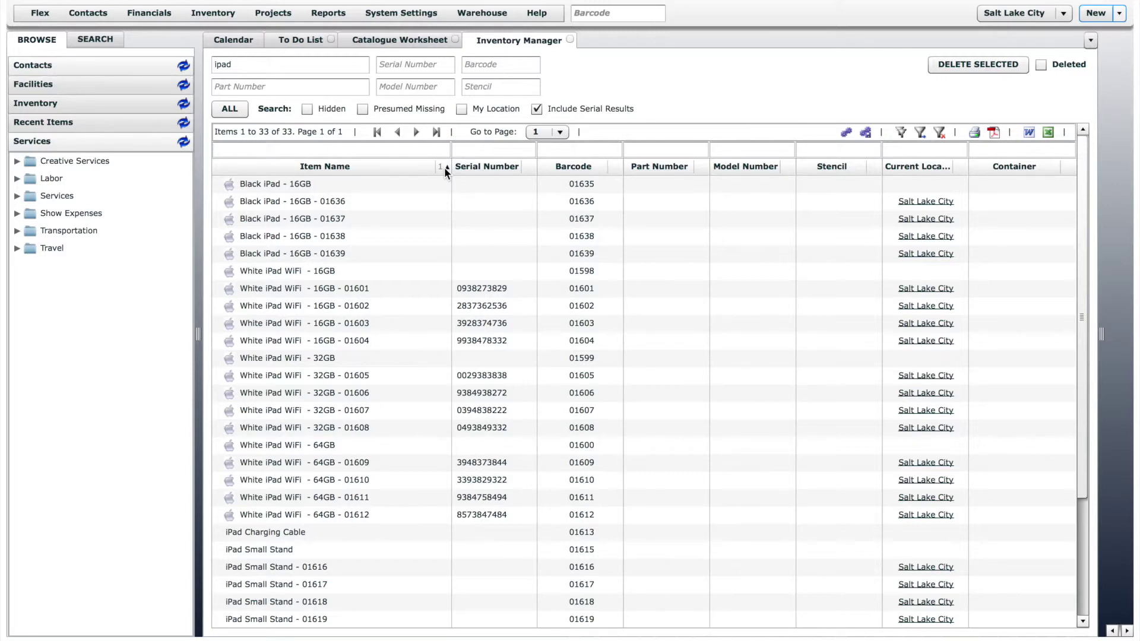
click(478, 166)
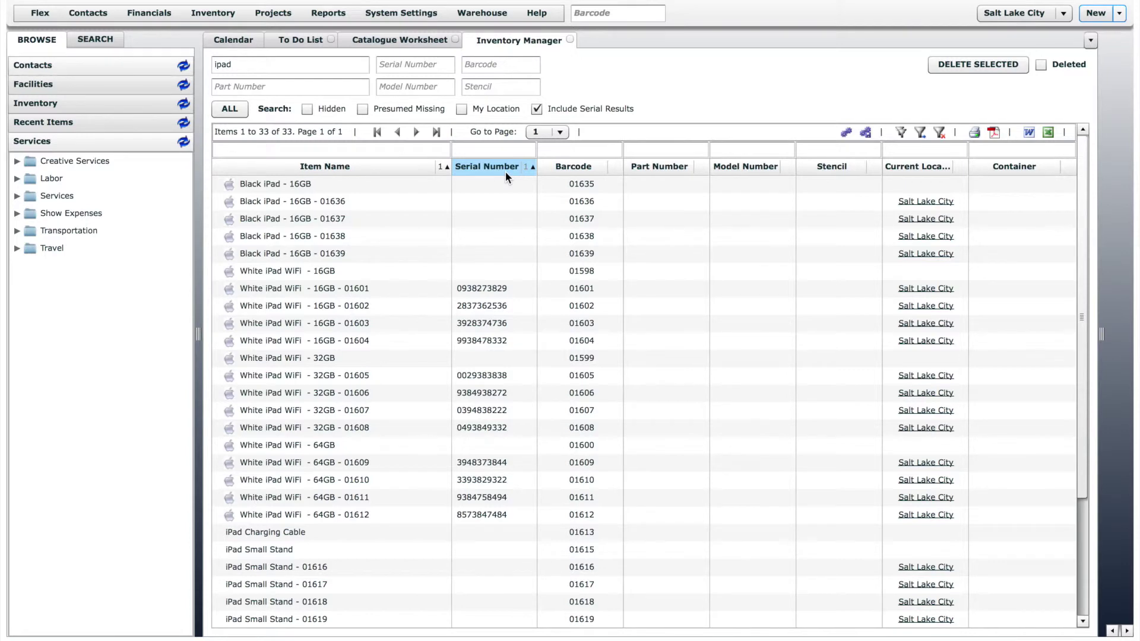
Sort by Barcode descending, then add Serial Number and Item Name as second and third keys.
click(505, 170)
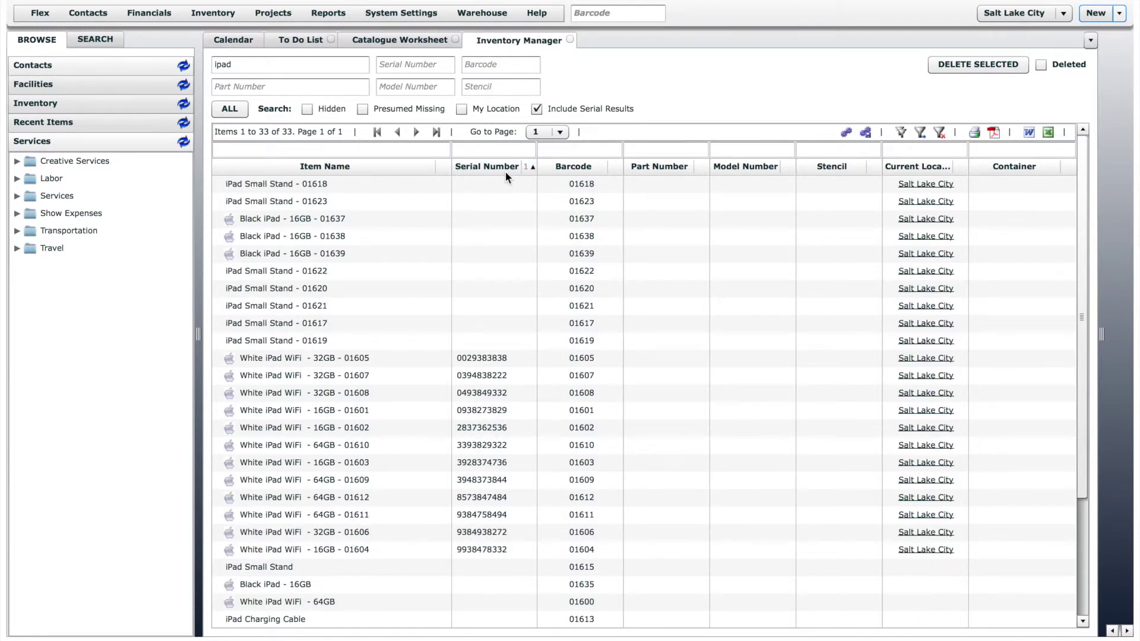
click(575, 169)
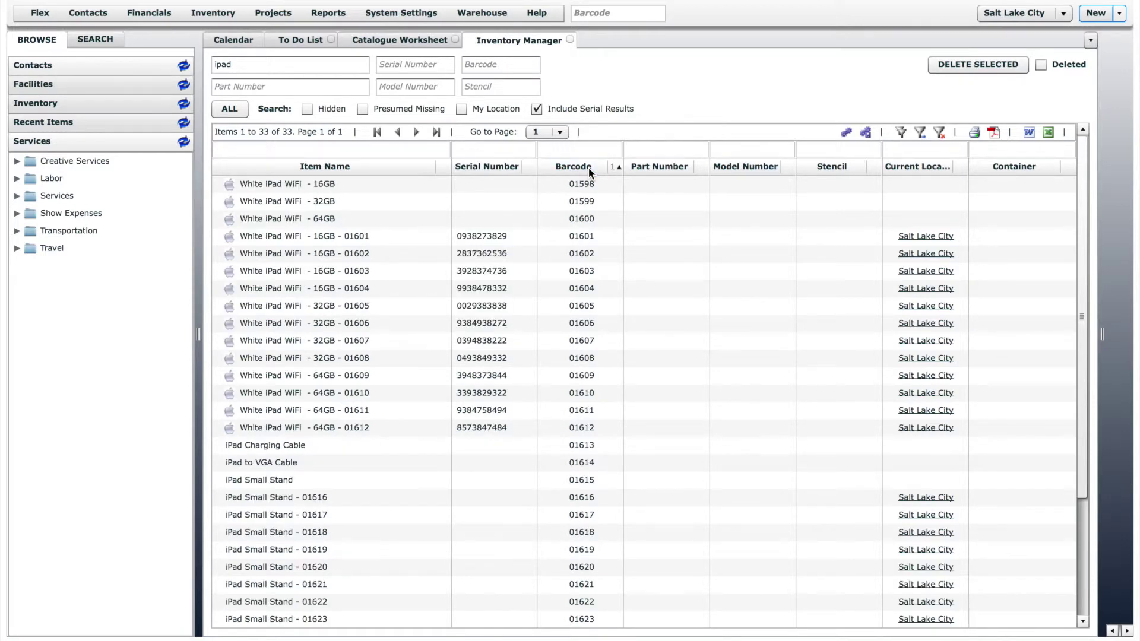
click(618, 169)
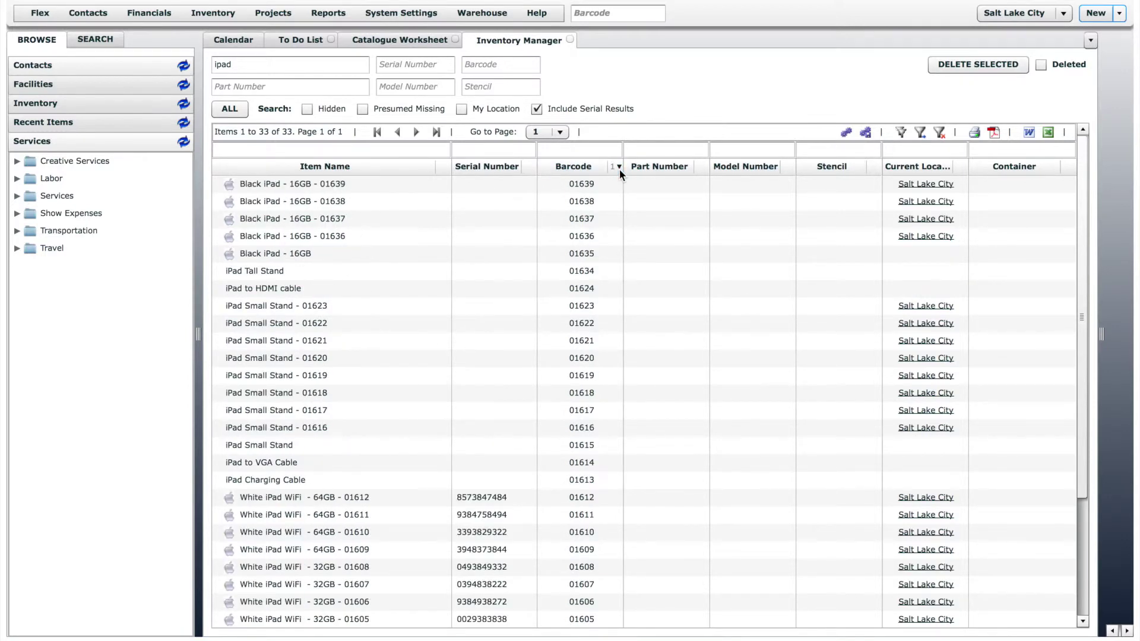
click(619, 169)
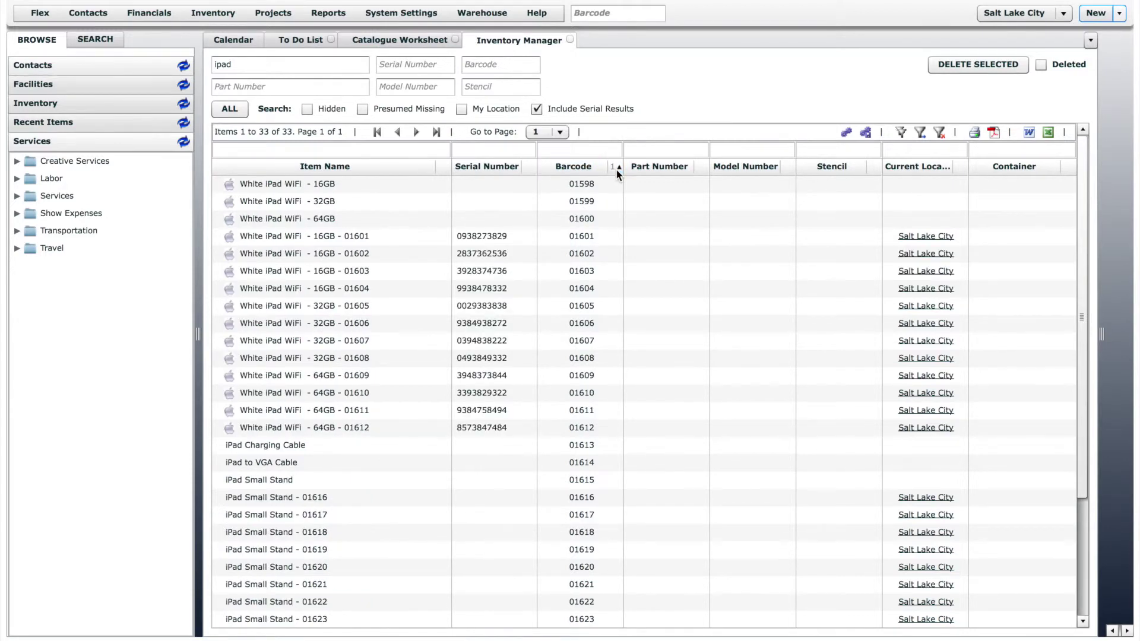
click(617, 169)
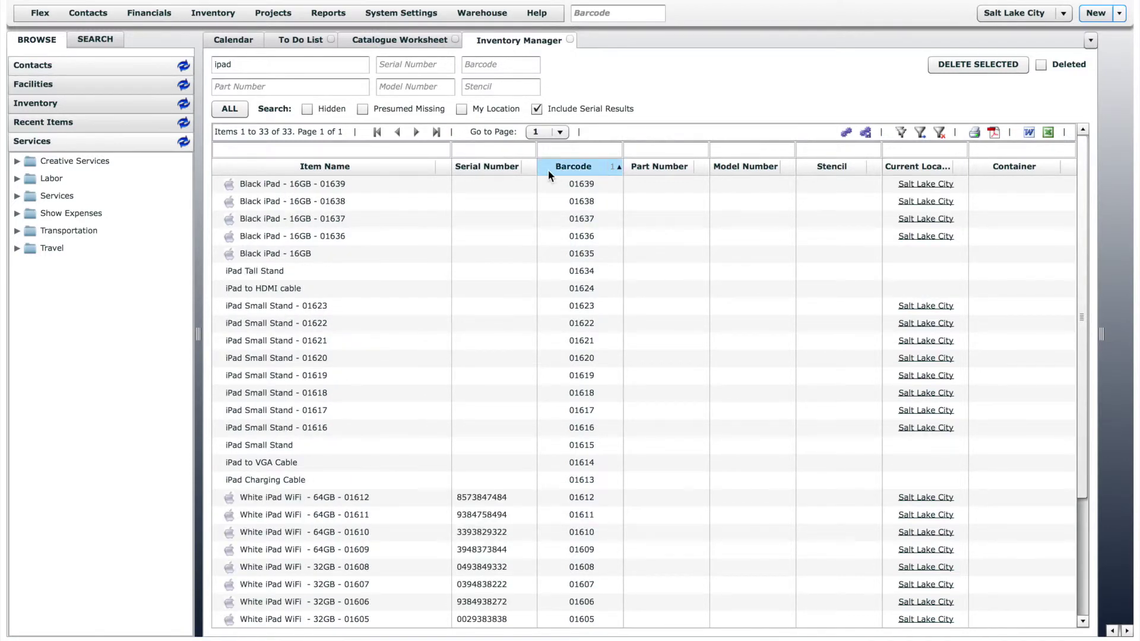
click(525, 169)
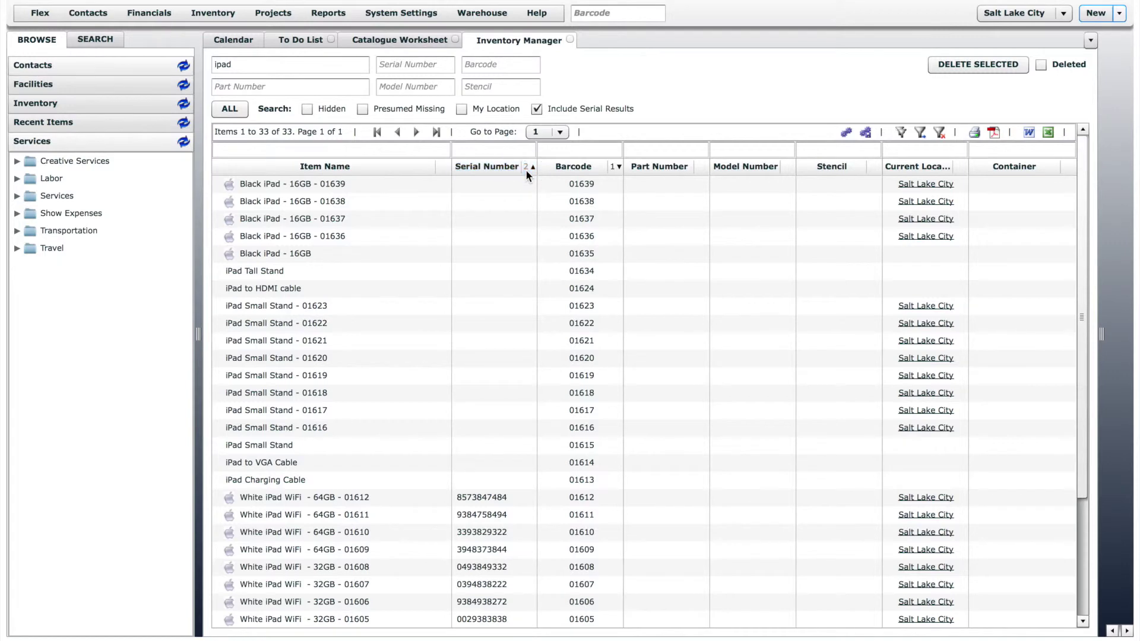
click(440, 169)
In Preferences, check Size, QOH, Serial Pur. Cost and Serial Pur. Date, and set Records Per Page to 100.
click(846, 133)
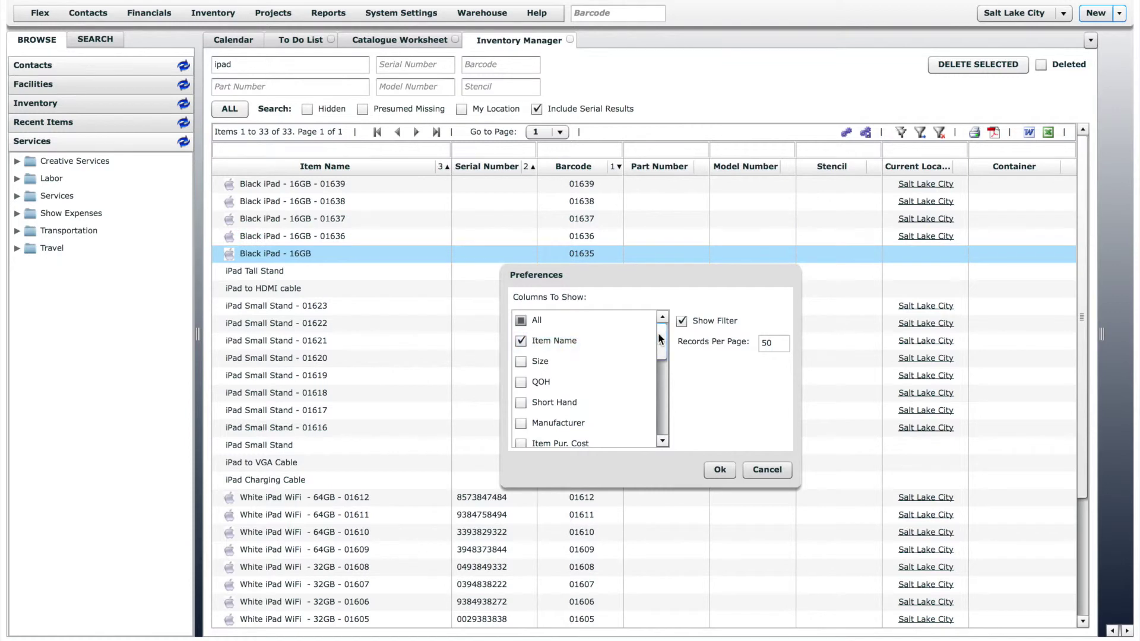
drag(658, 333, 657, 345)
click(539, 319)
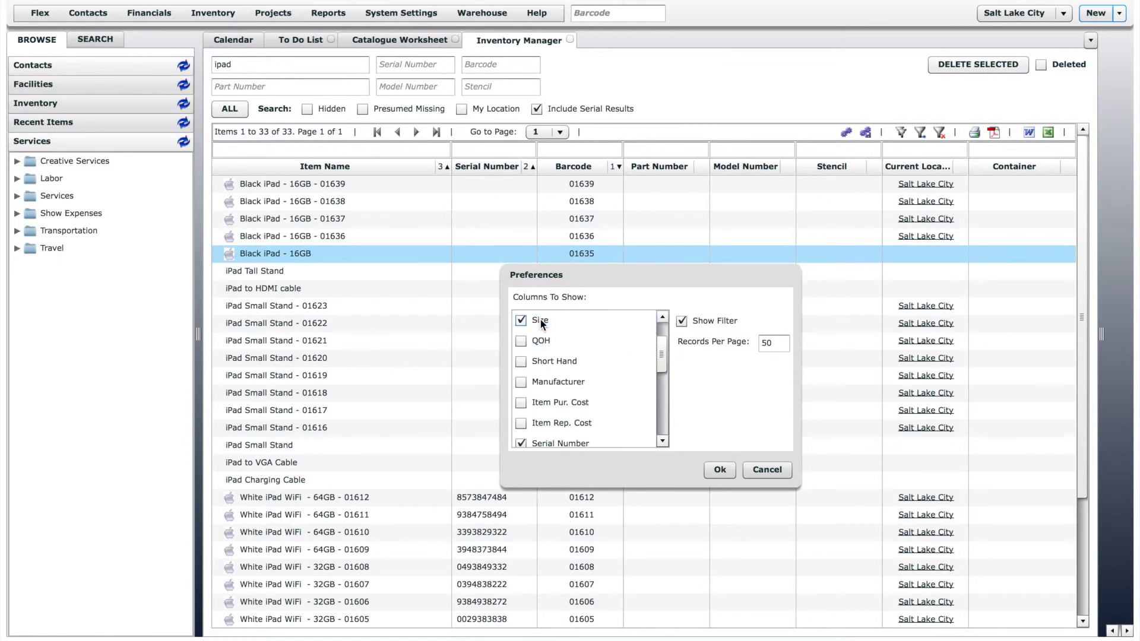
click(540, 341)
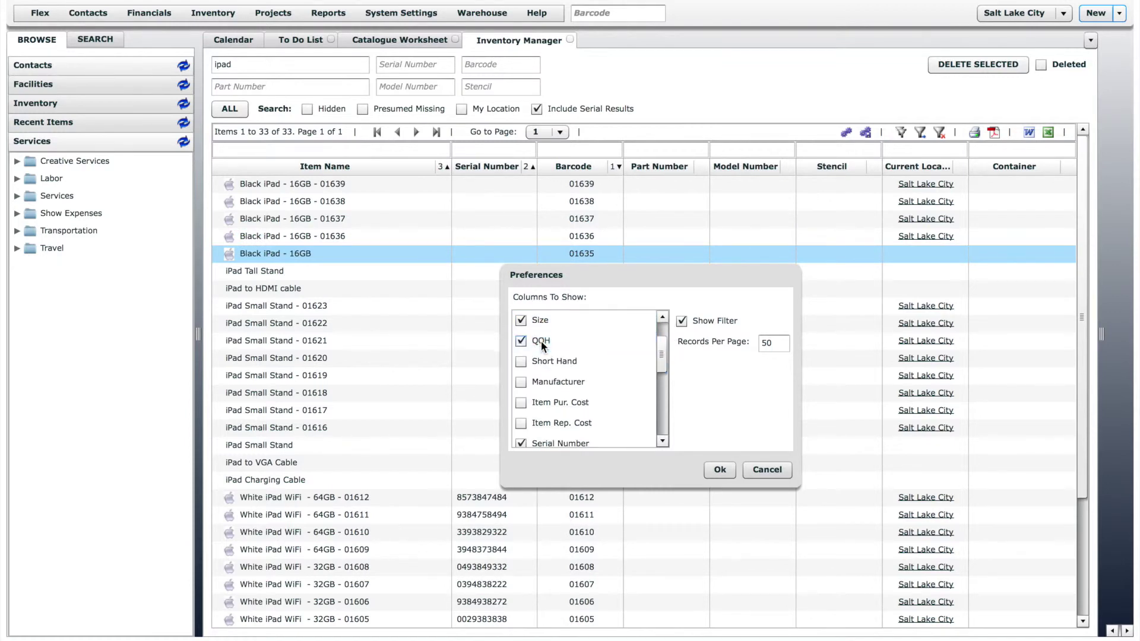
double_click(782, 342)
text(100)
drag(660, 354, 662, 429)
click(590, 382)
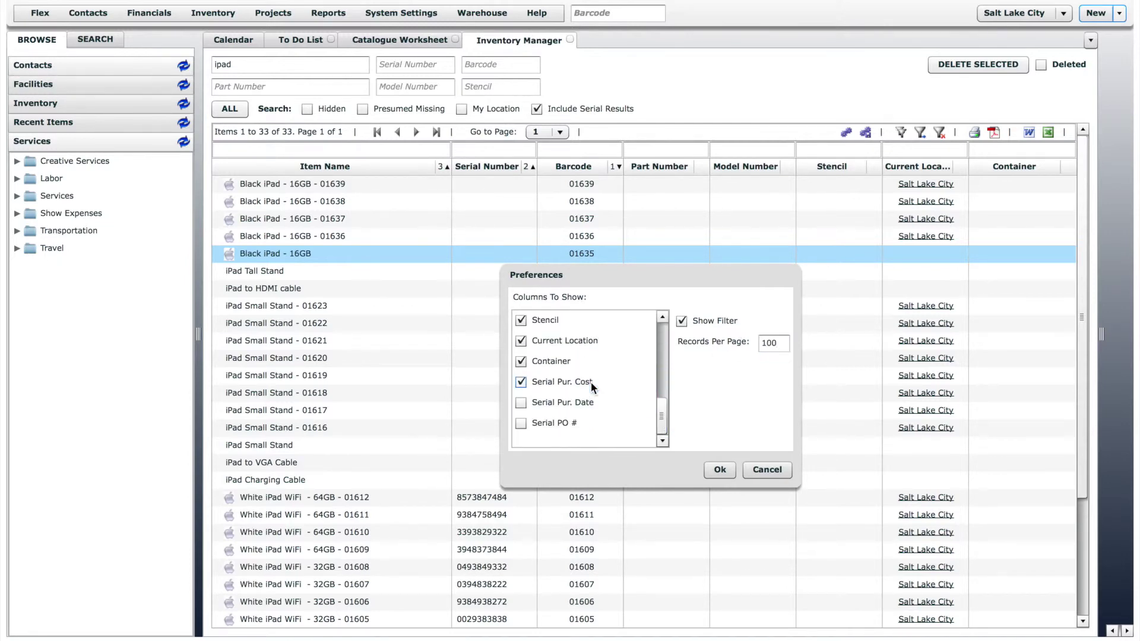
click(582, 402)
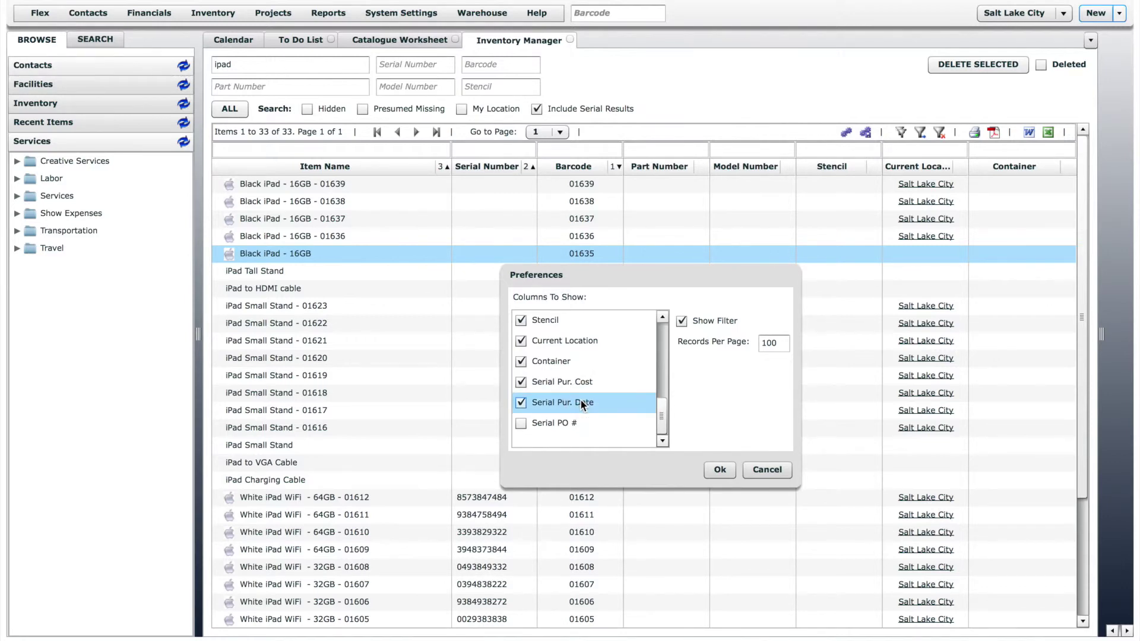
click(720, 470)
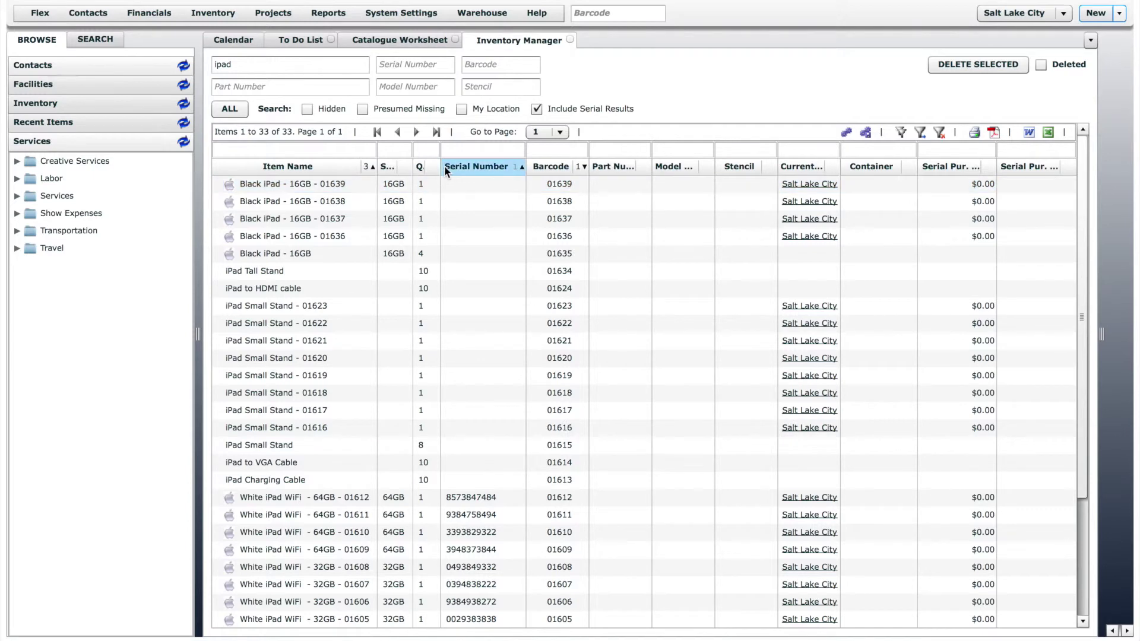
Widen the QOH column, then save the grid's layout and sort as preferences.
mouse_move(442, 167)
mouse_down()
mouse_move(458, 168)
mouse_move(424, 166)
mouse_move(458, 165)
mouse_up()
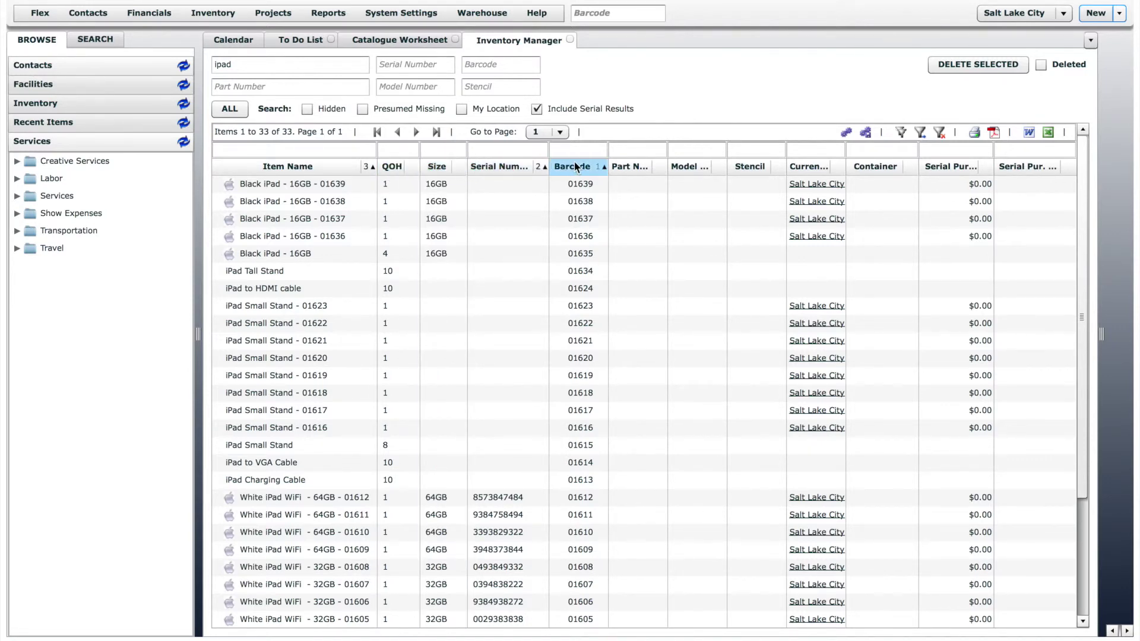
click(866, 133)
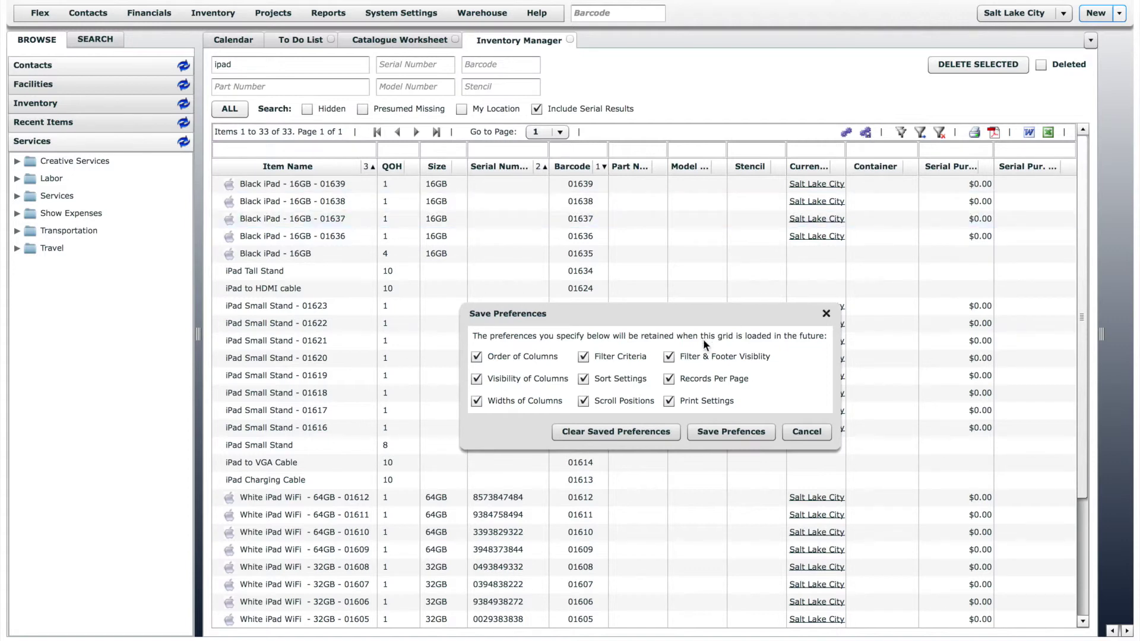
click(723, 436)
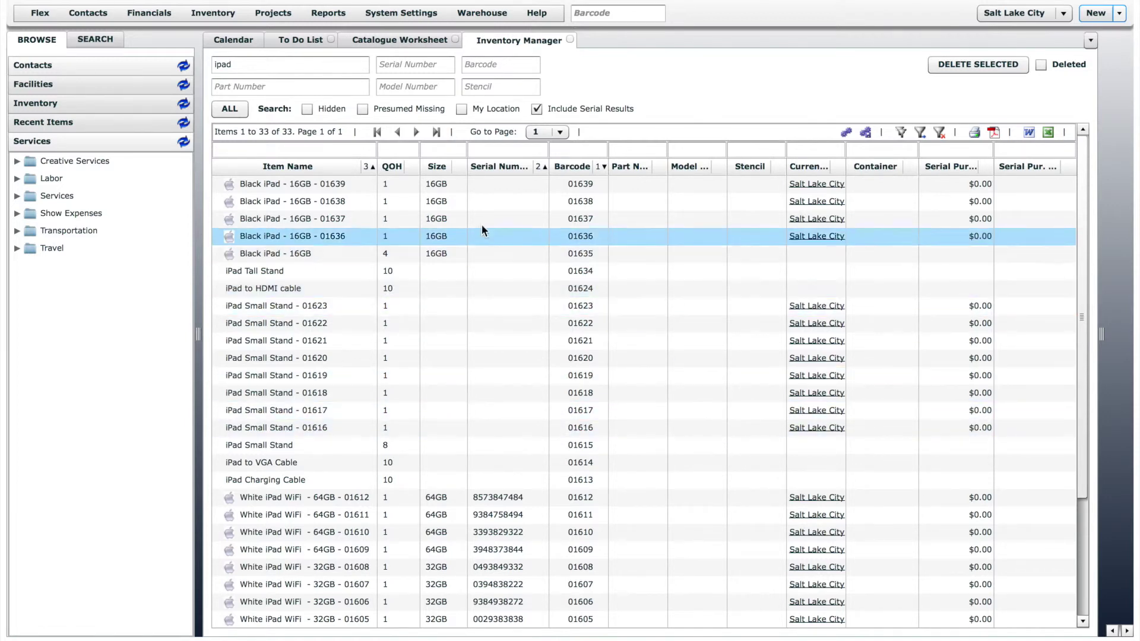
Filter Item Name by 'black' so only the five Black iPad items remain.
click(334, 149)
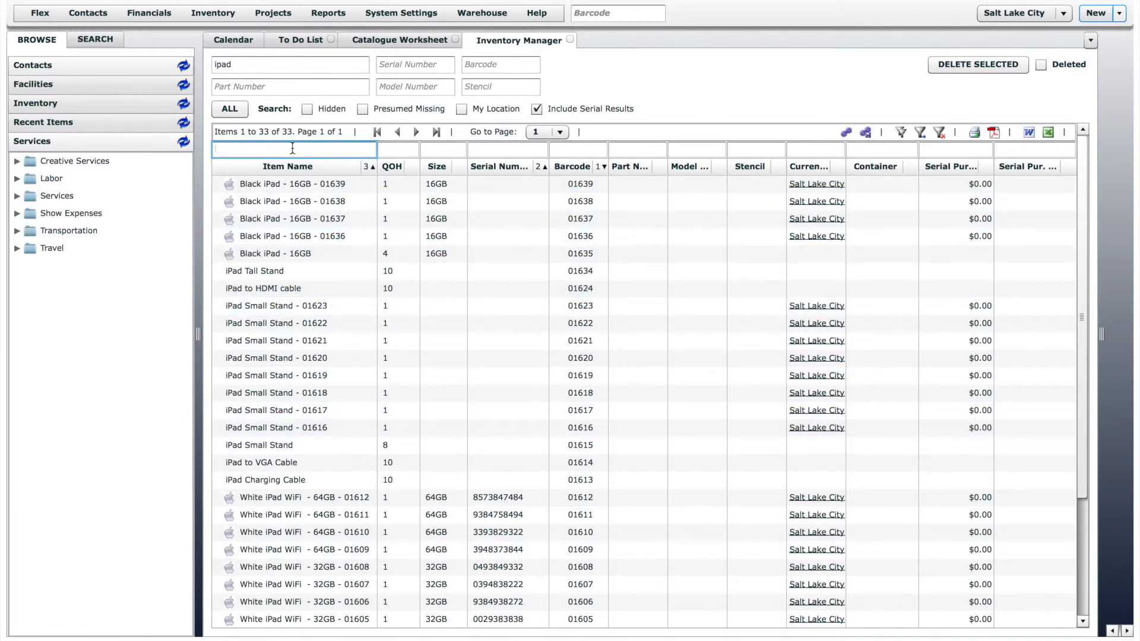
text(black)
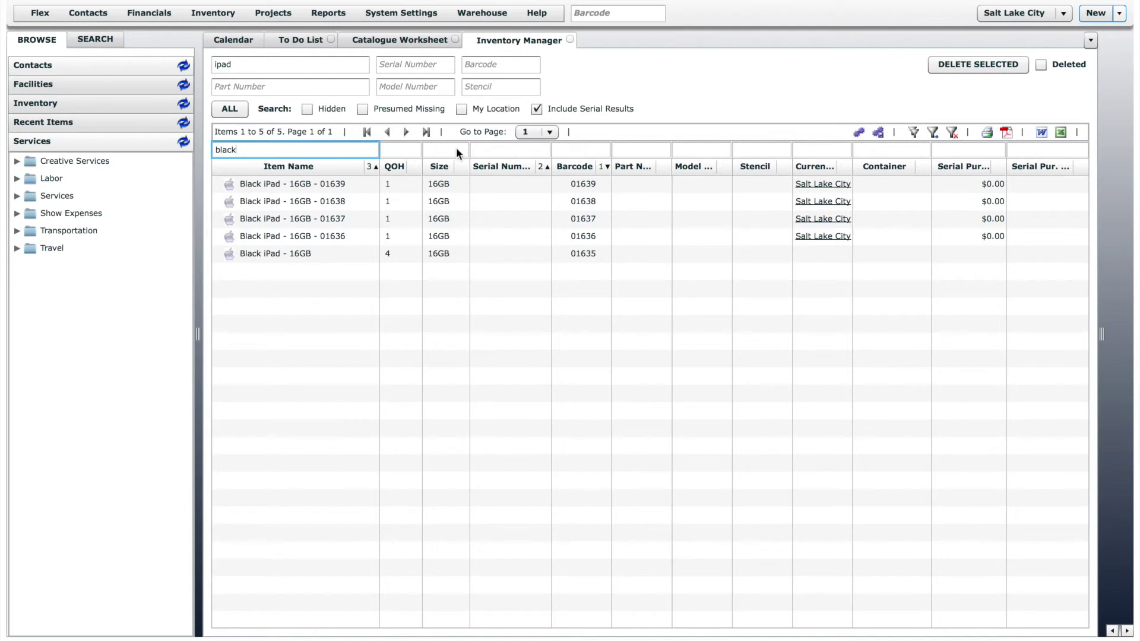
click(585, 149)
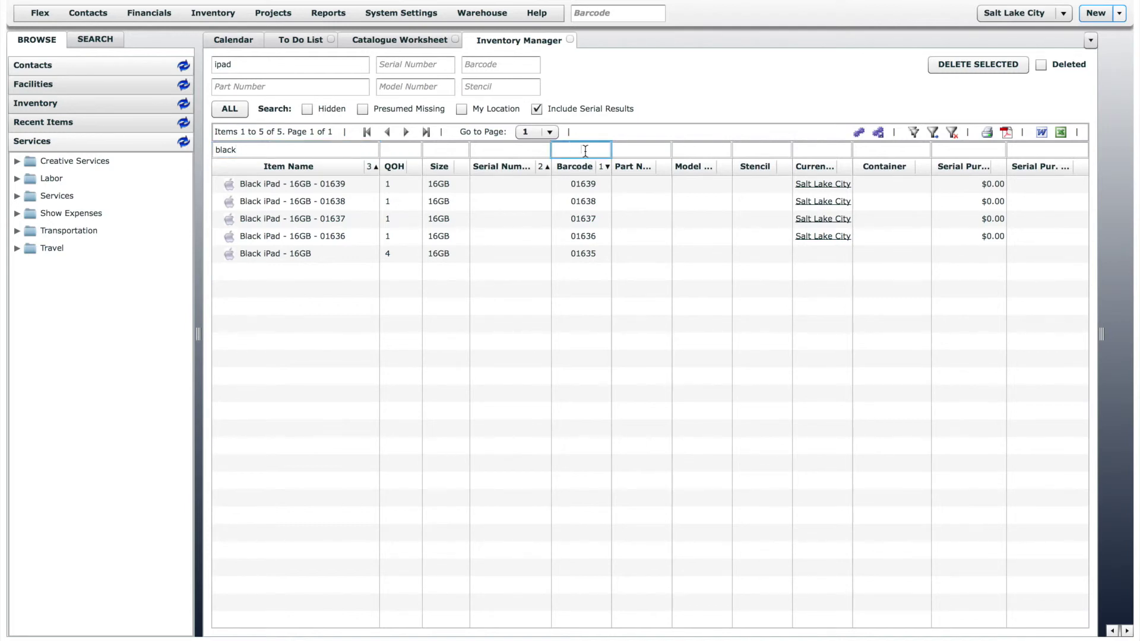
click(820, 144)
Clear the grid filter to restore the unfiltered list of 33 iPad items.
click(952, 133)
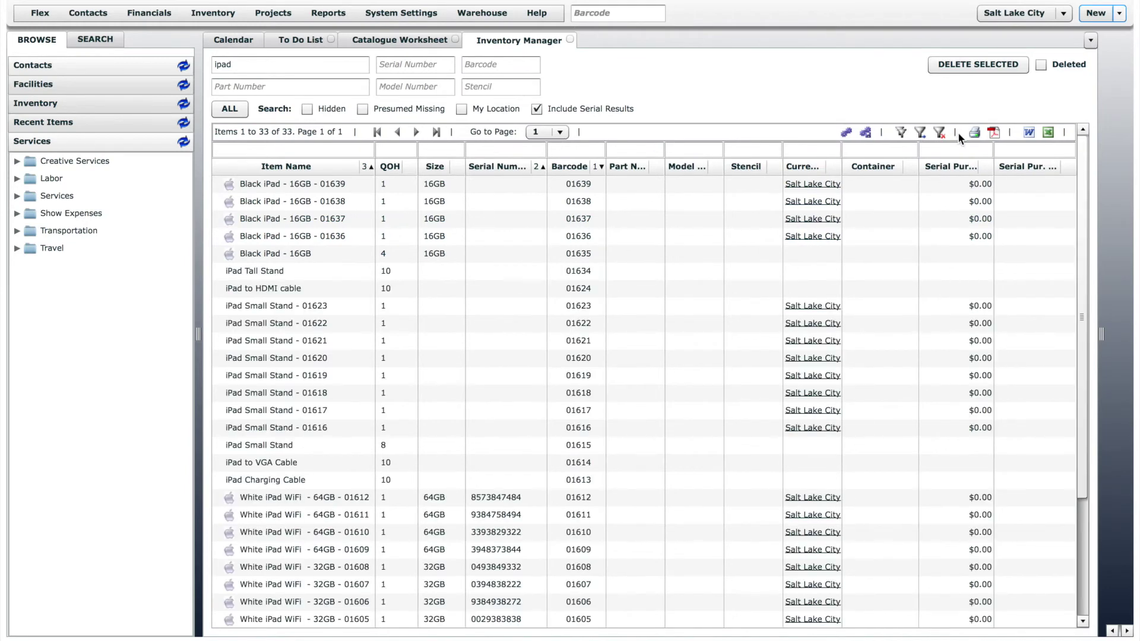